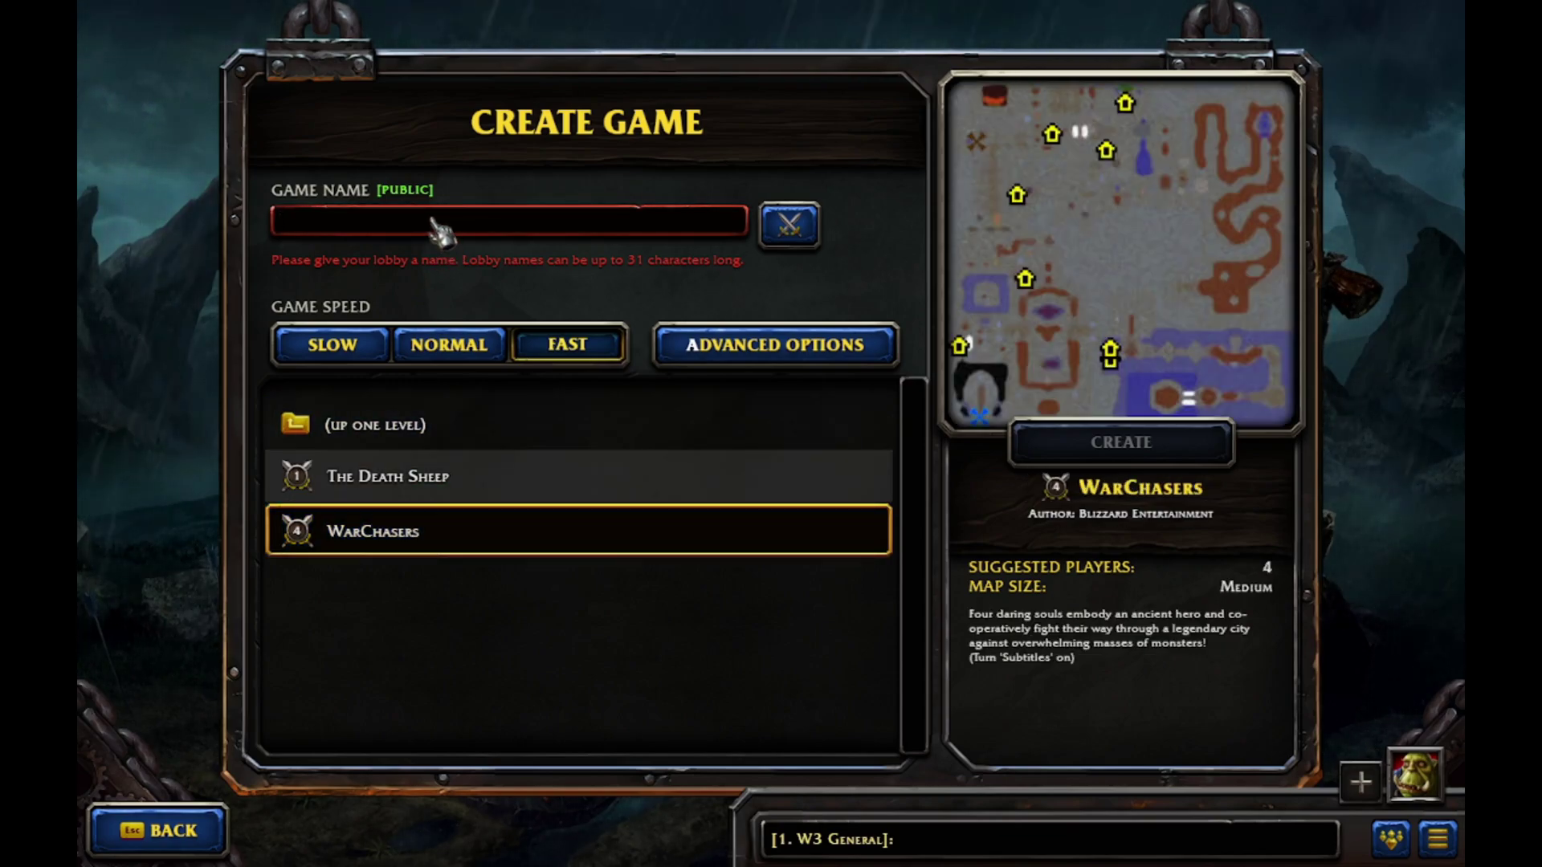
- Create a private game named "Fix Warchasers" on the WarChasers map and start it
click(434, 222)
text(Fix Warch)
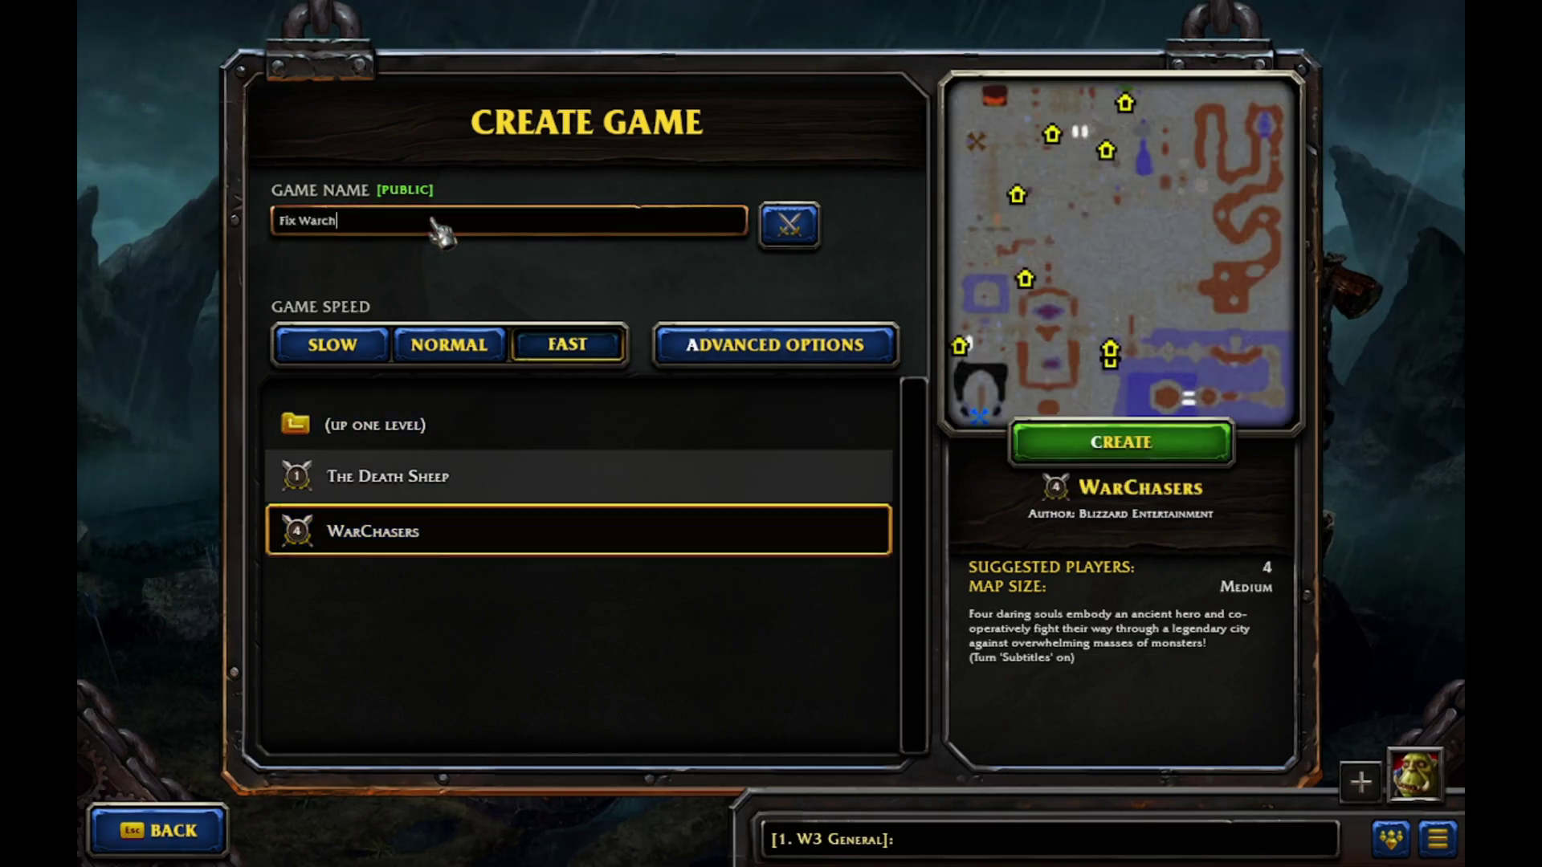
text(asers)
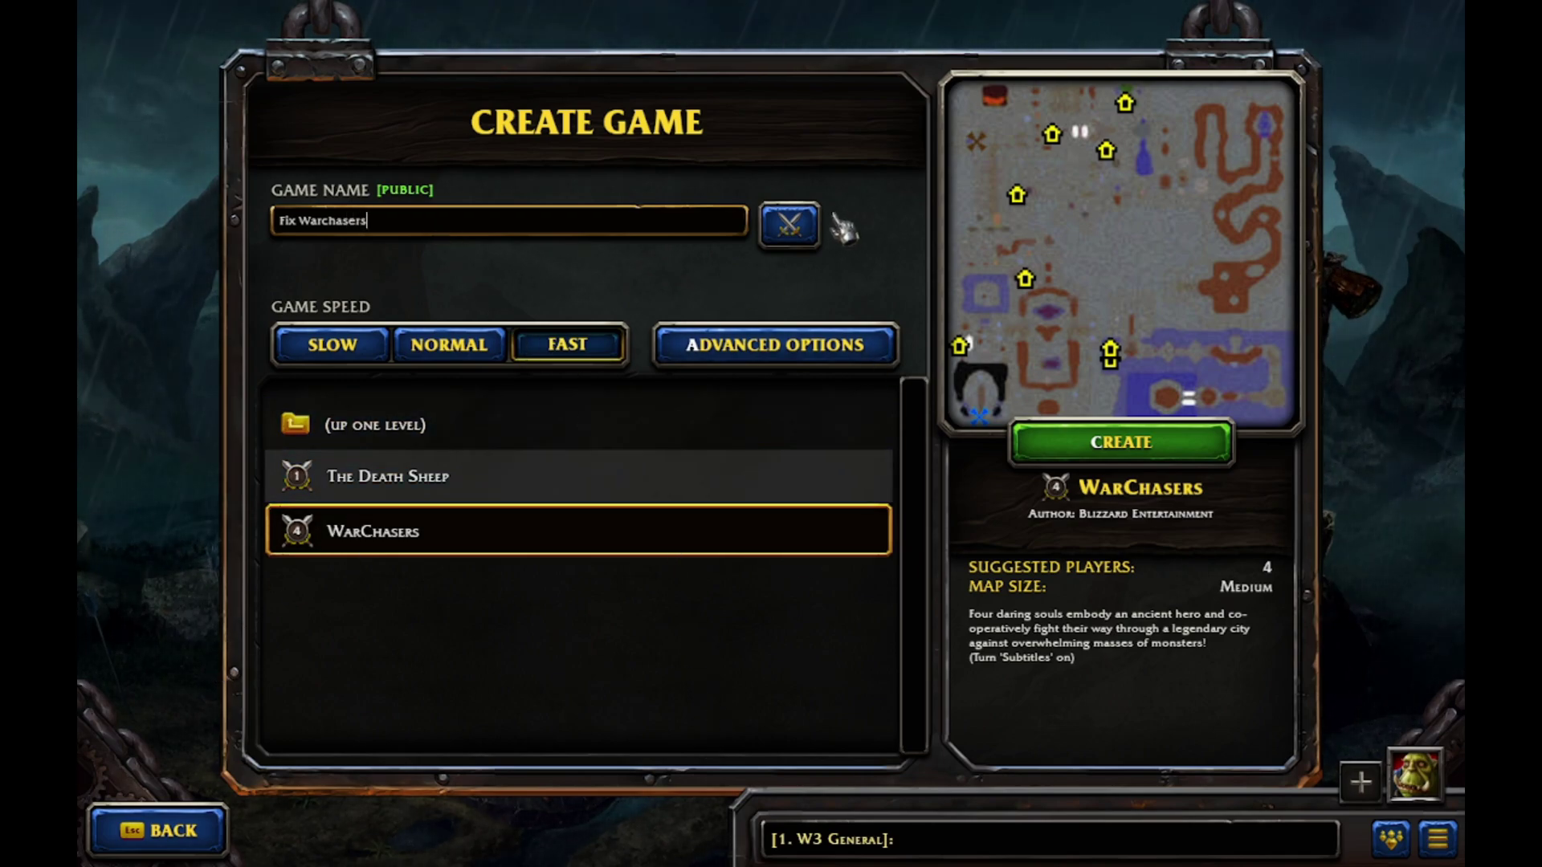
click(791, 227)
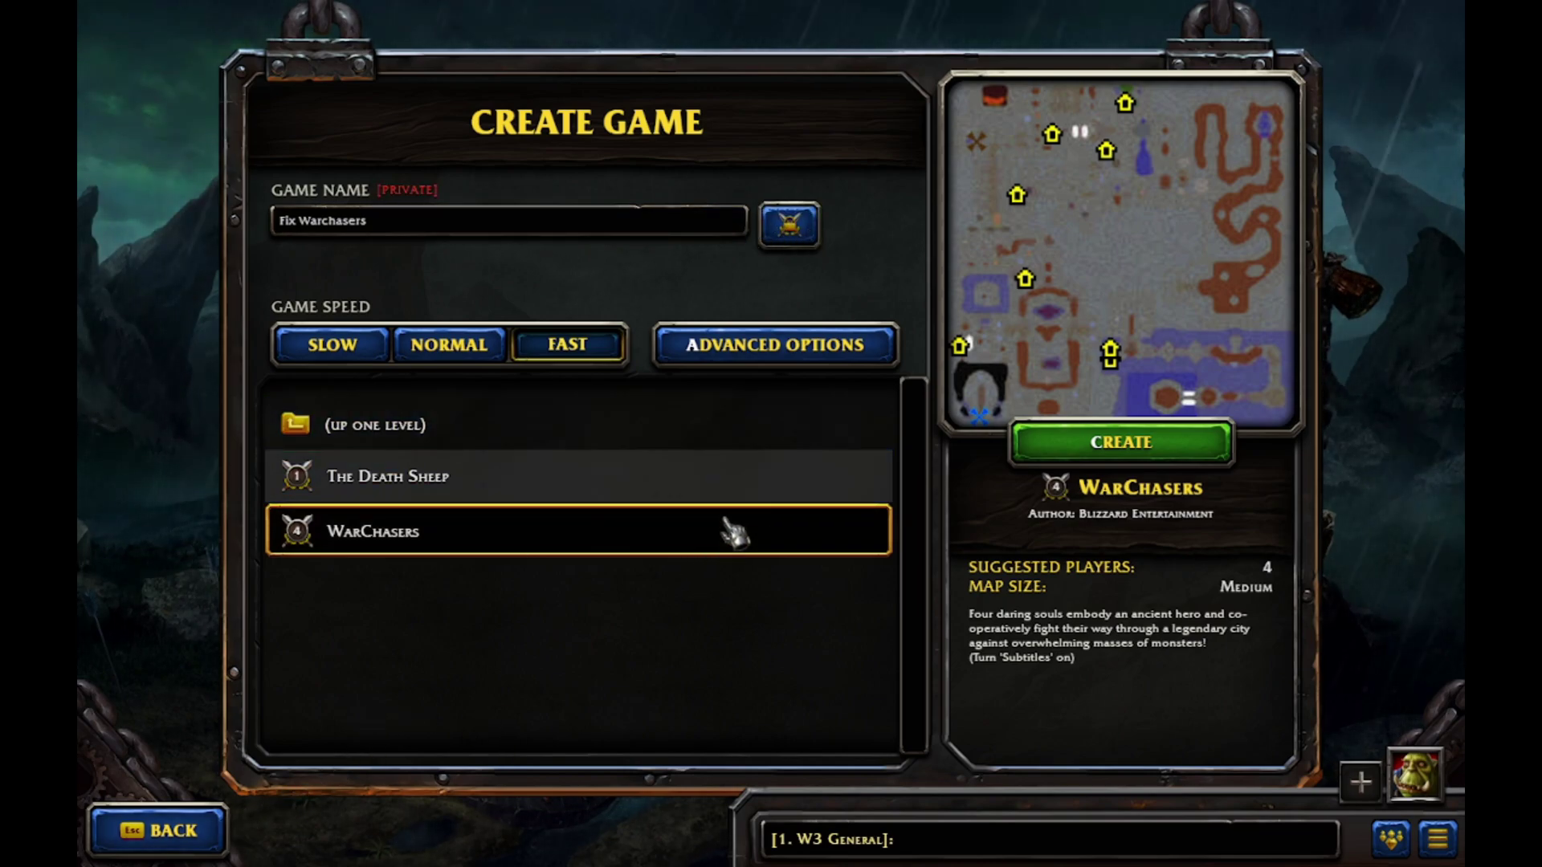
click(1172, 445)
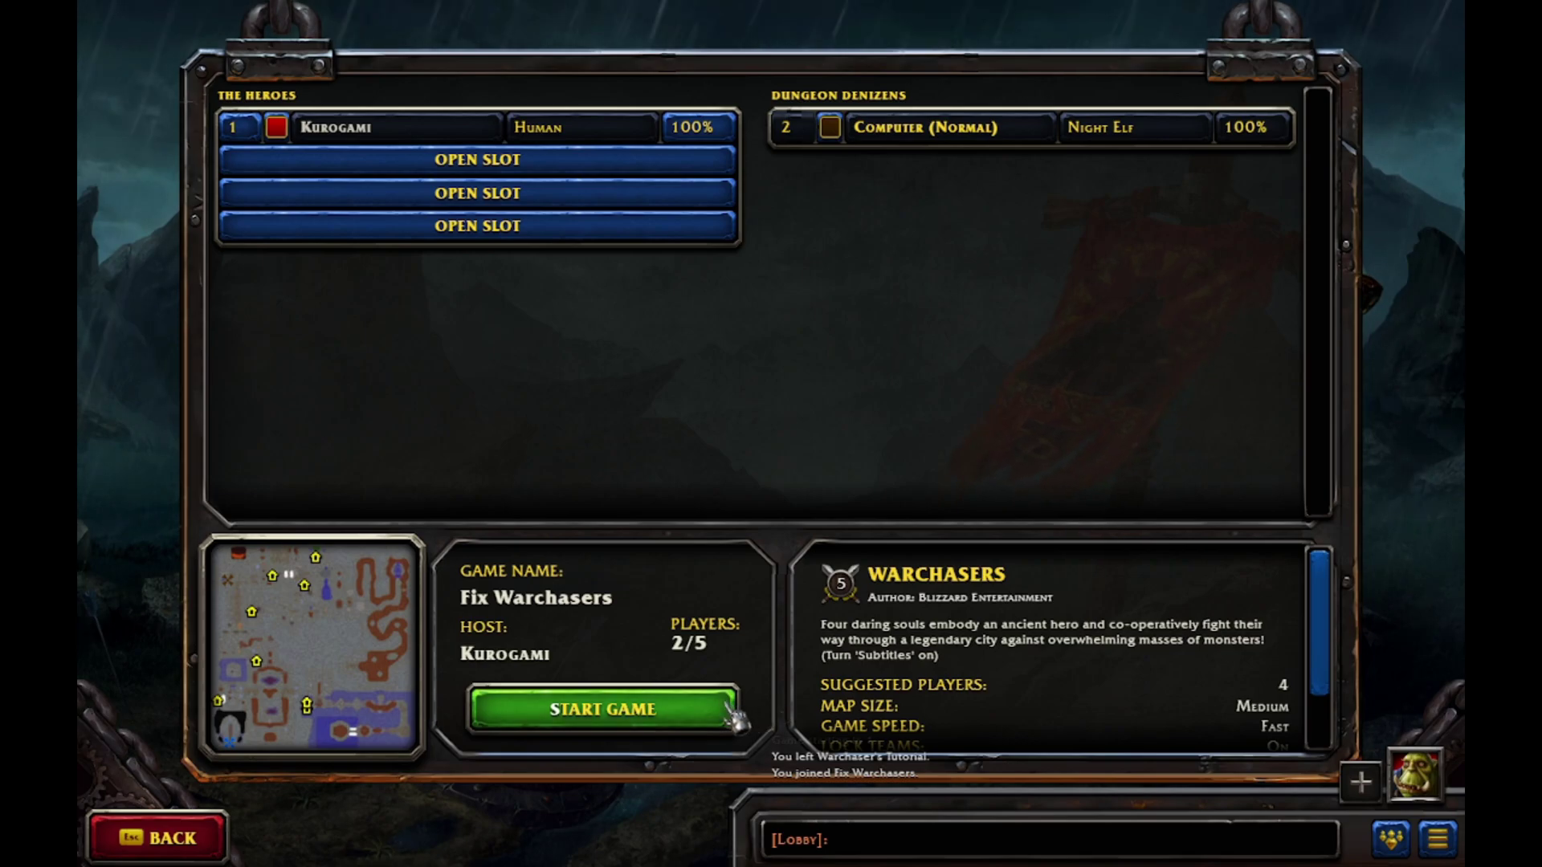
click(731, 713)
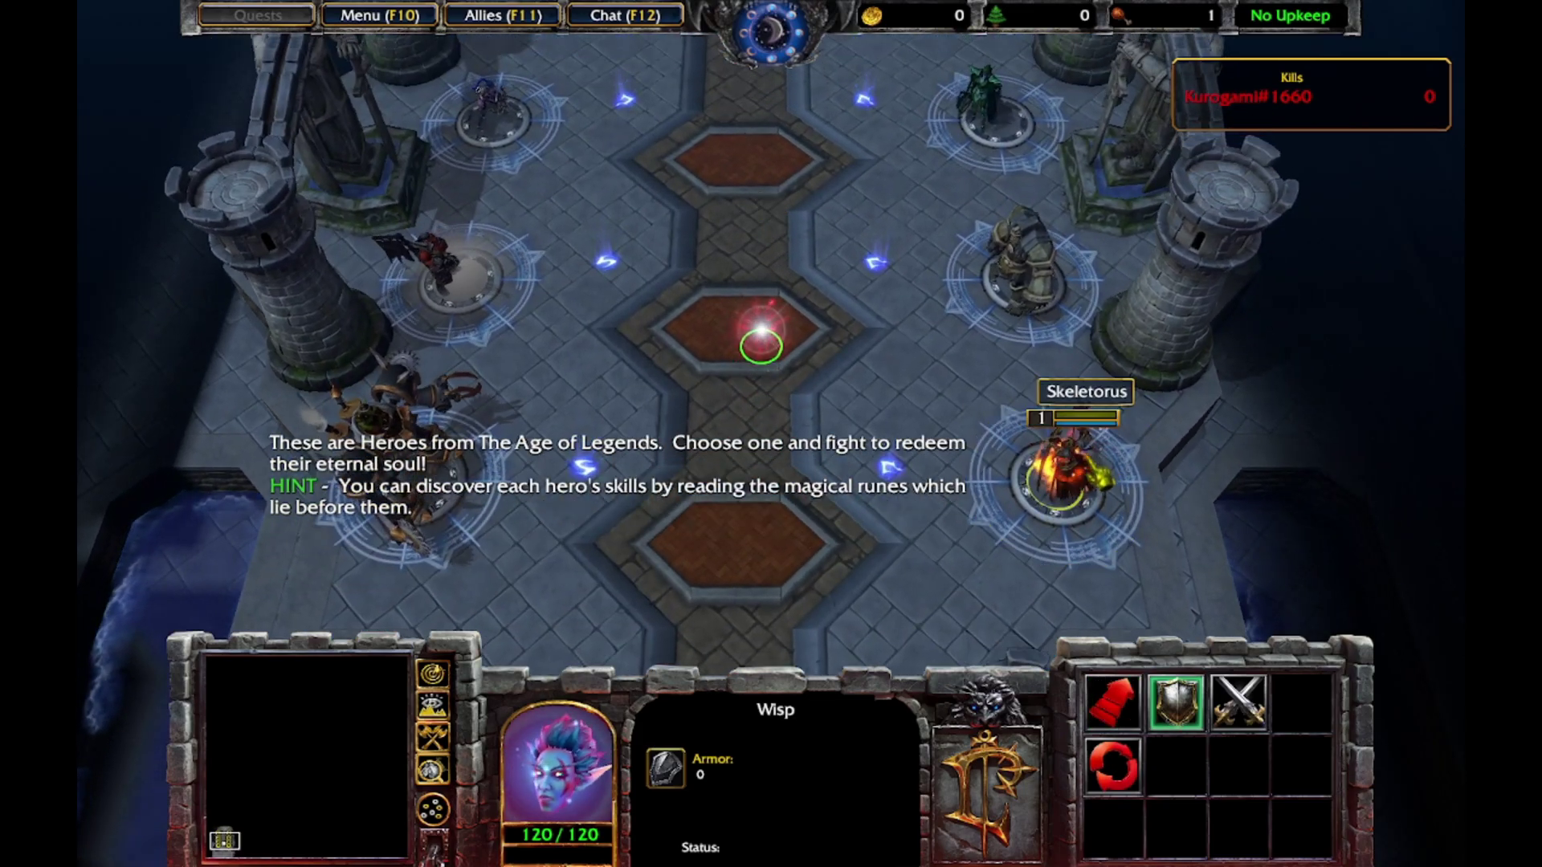
- Inspect the stats and inventory of the selectable heroes, including Skeletorus, BladeBerserker, Optimus Primo, Assassin and Snake Aes
click(1089, 470)
click(1084, 456)
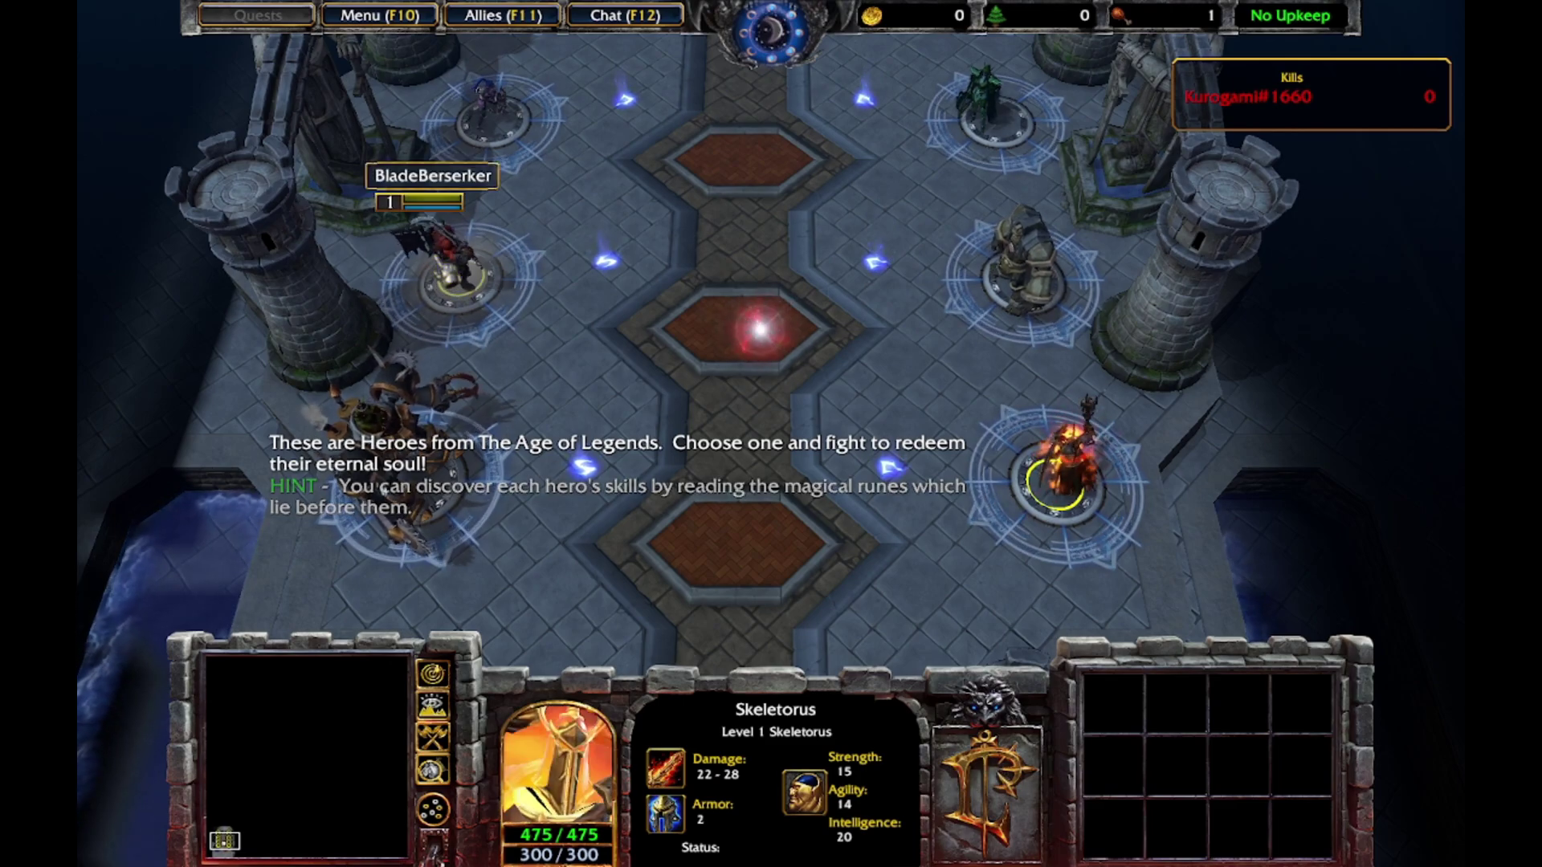
click(462, 281)
click(443, 256)
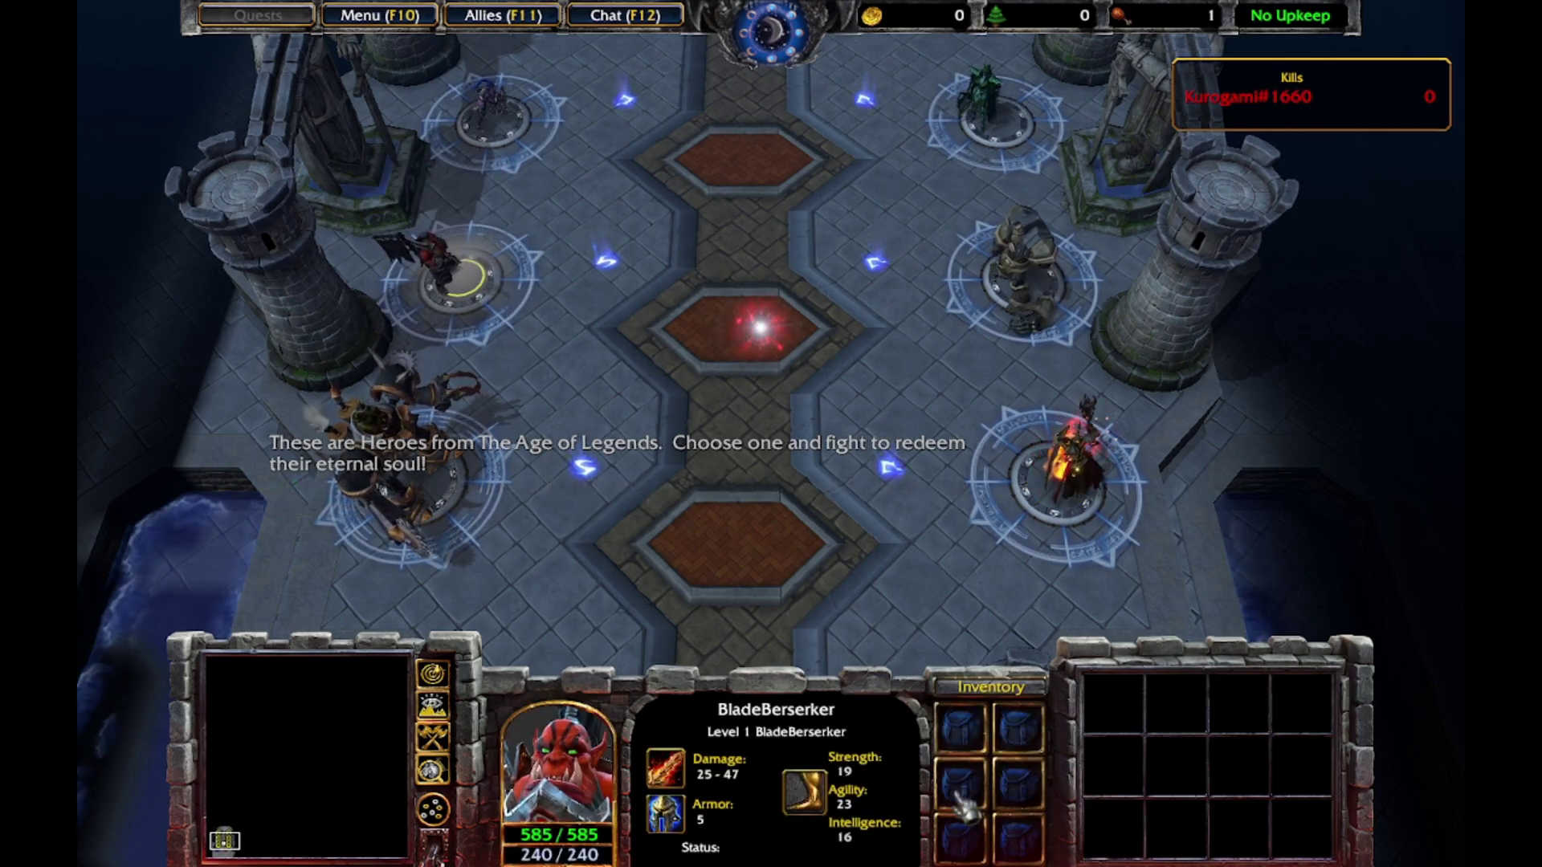
click(386, 433)
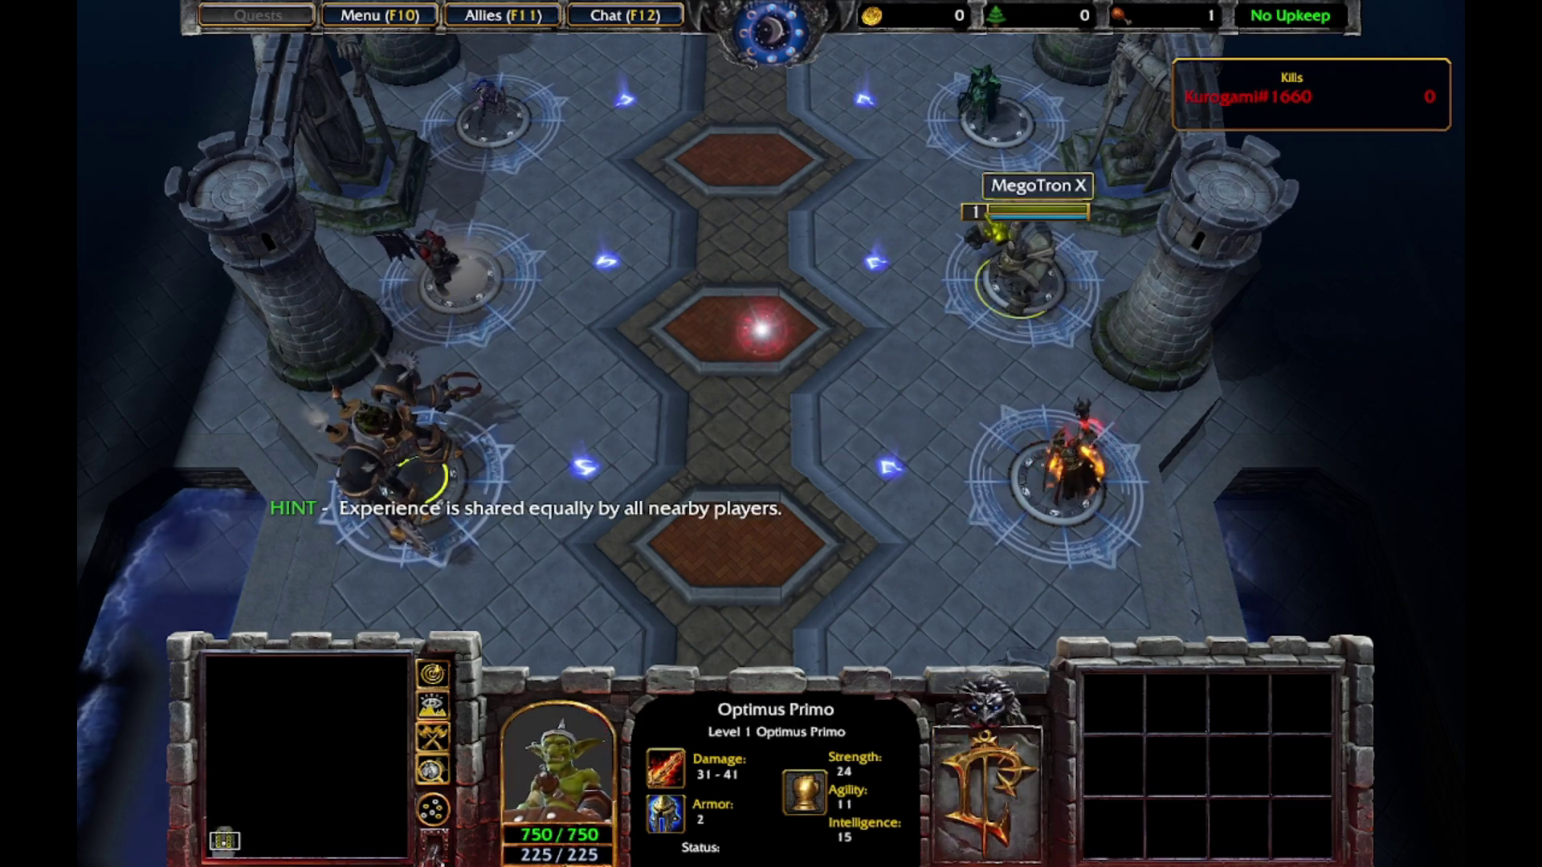
click(1015, 265)
click(983, 112)
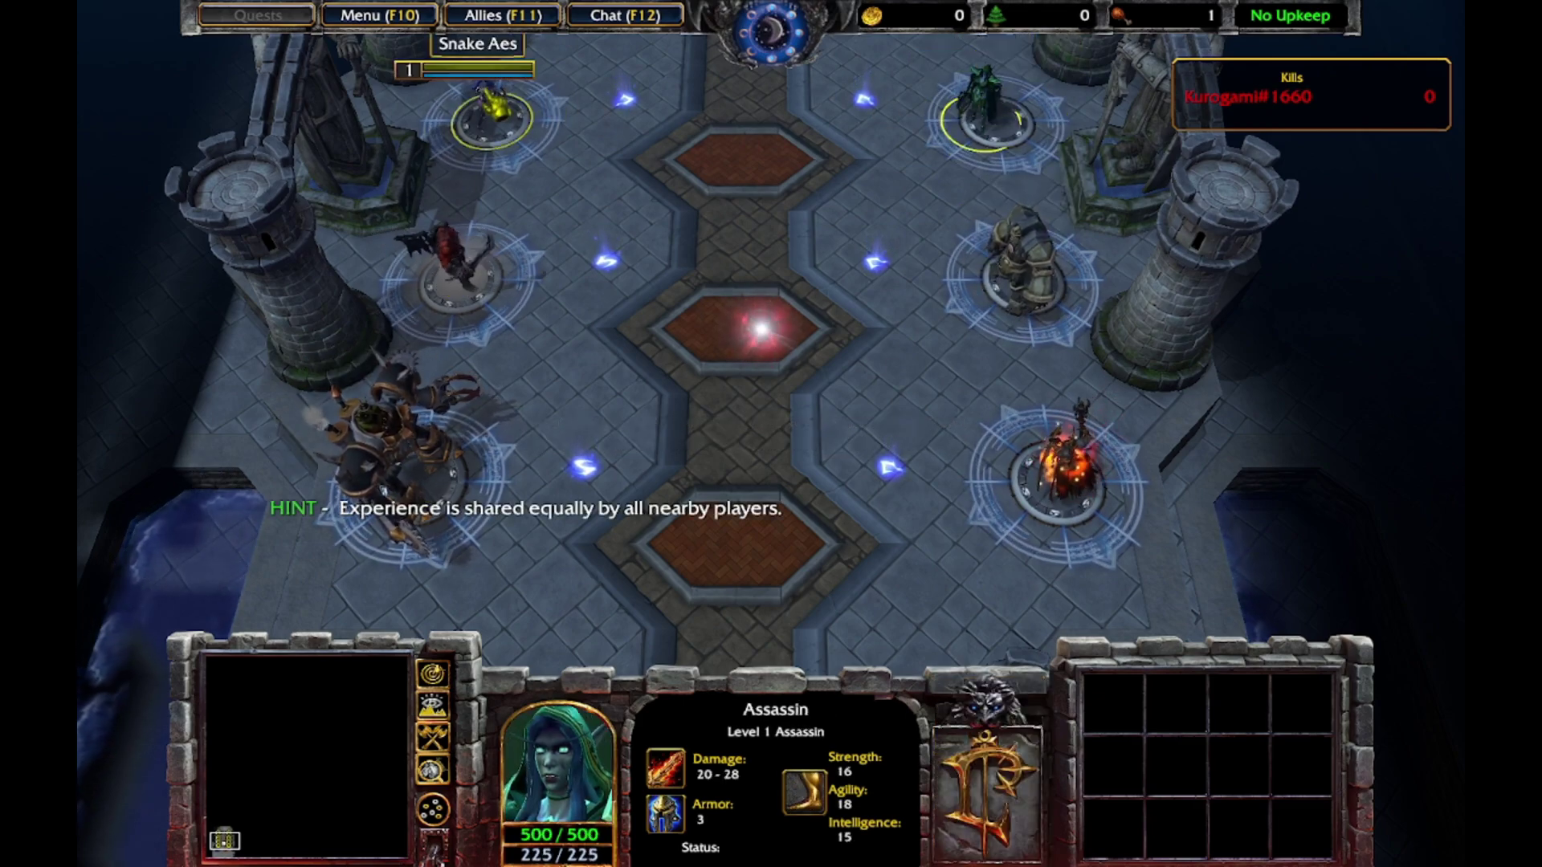
click(486, 109)
- Send the wisp to Skeletorus to choose that hero
drag(679, 265, 863, 363)
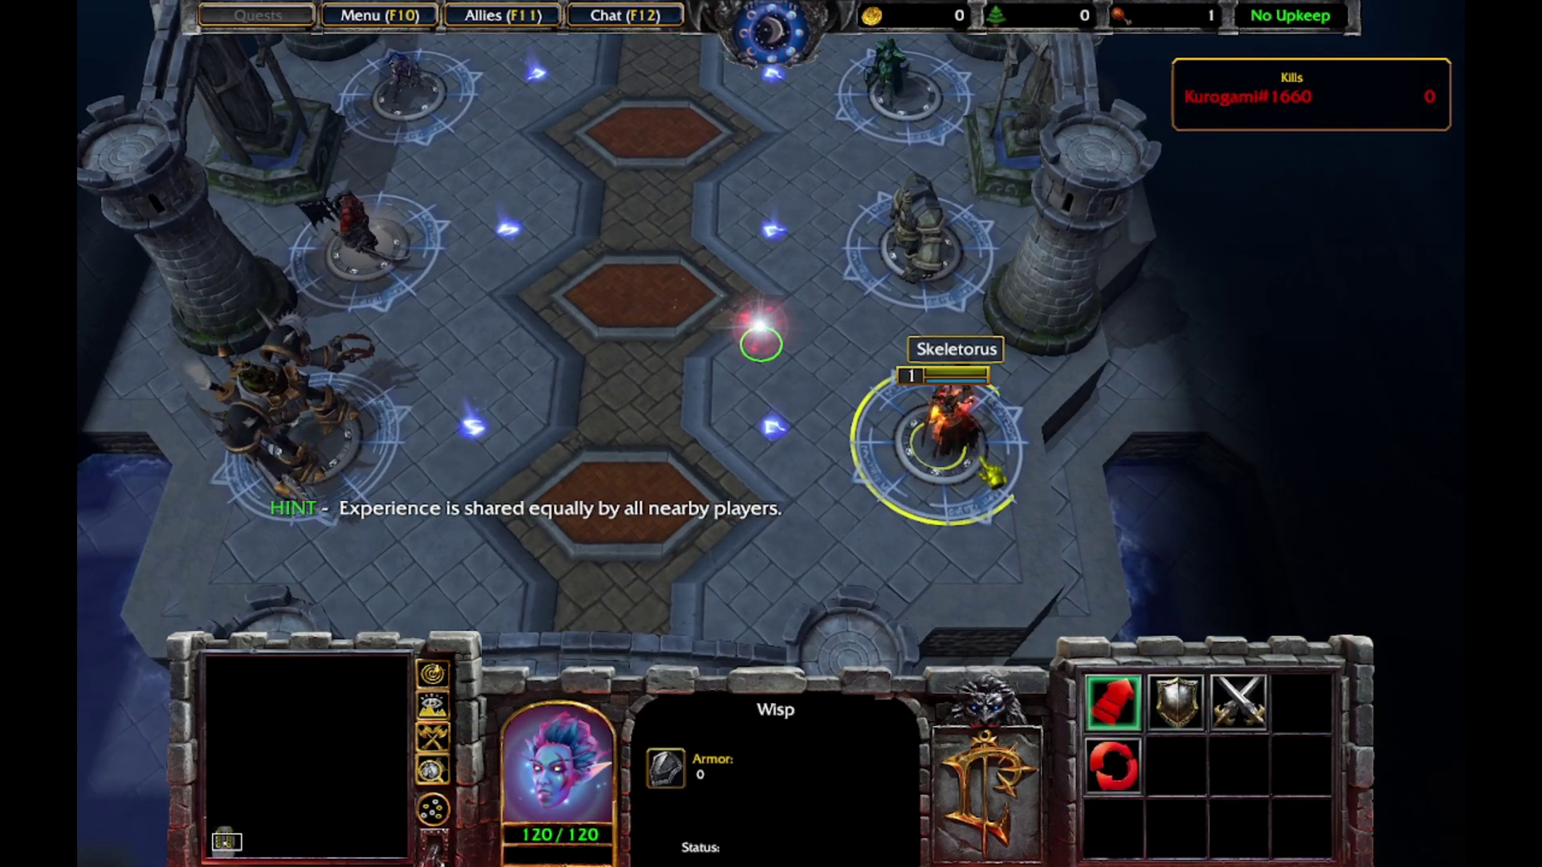
right_click(992, 474)
drag(745, 266, 941, 448)
right_click(859, 361)
- Inspect the Ankh of Reincarnation and try to pick it up with Skeletorus
click(689, 376)
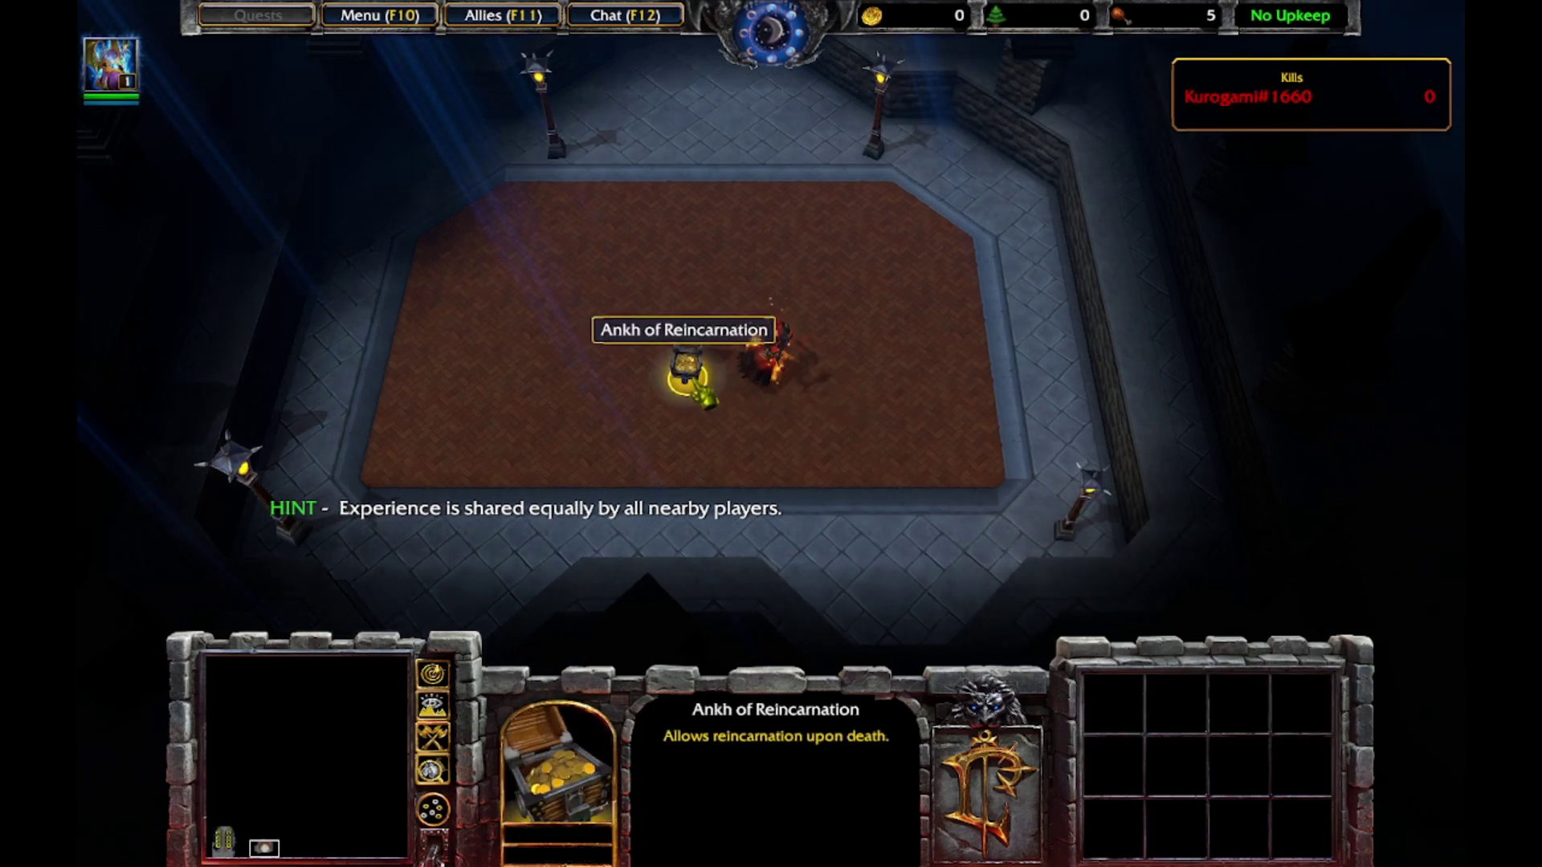
drag(717, 267, 904, 456)
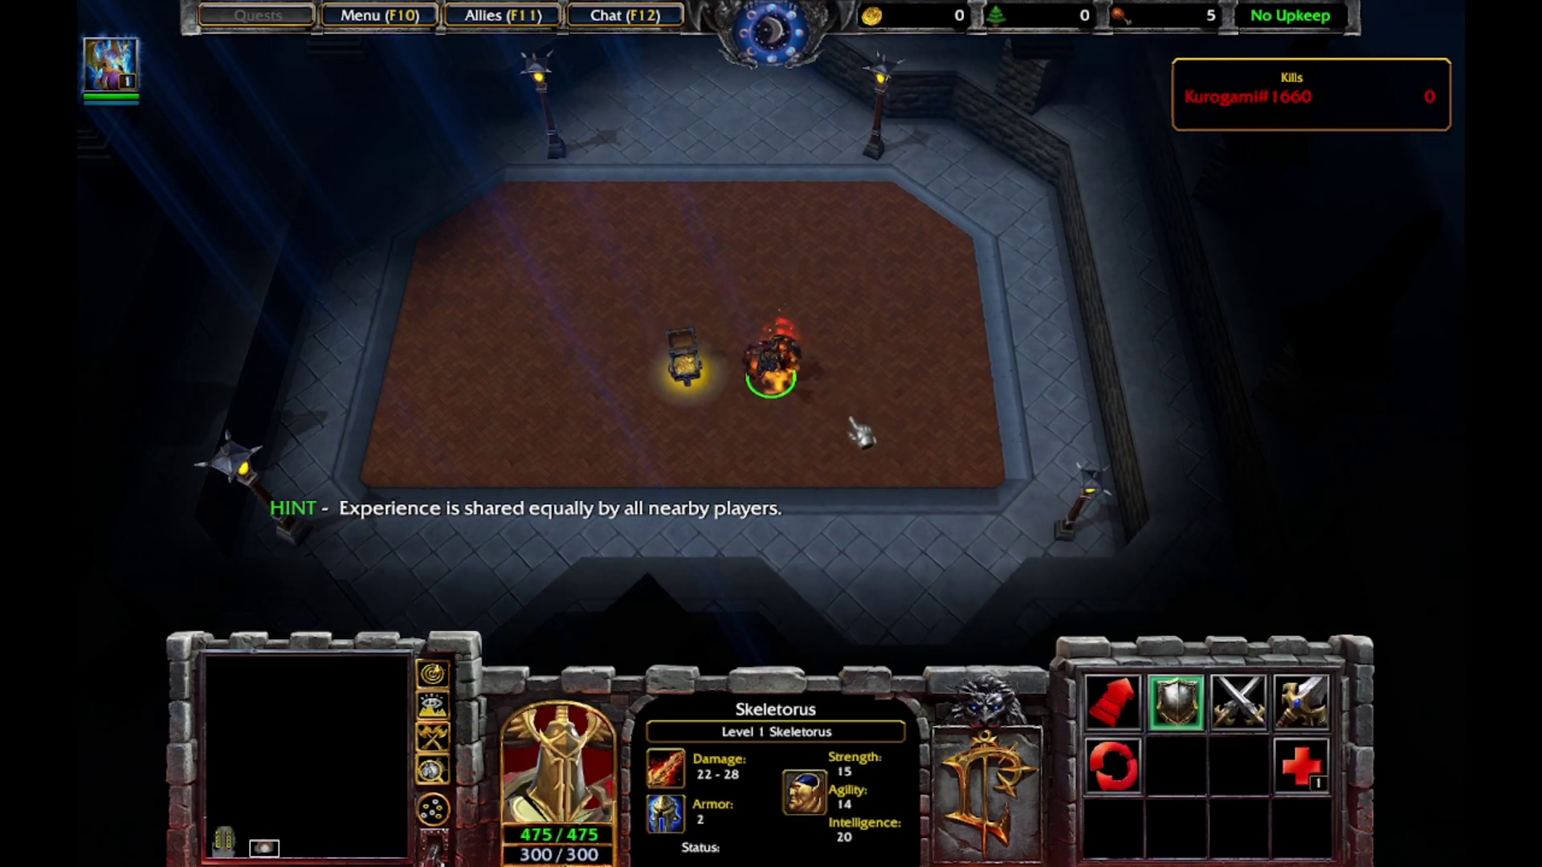
right_click(674, 355)
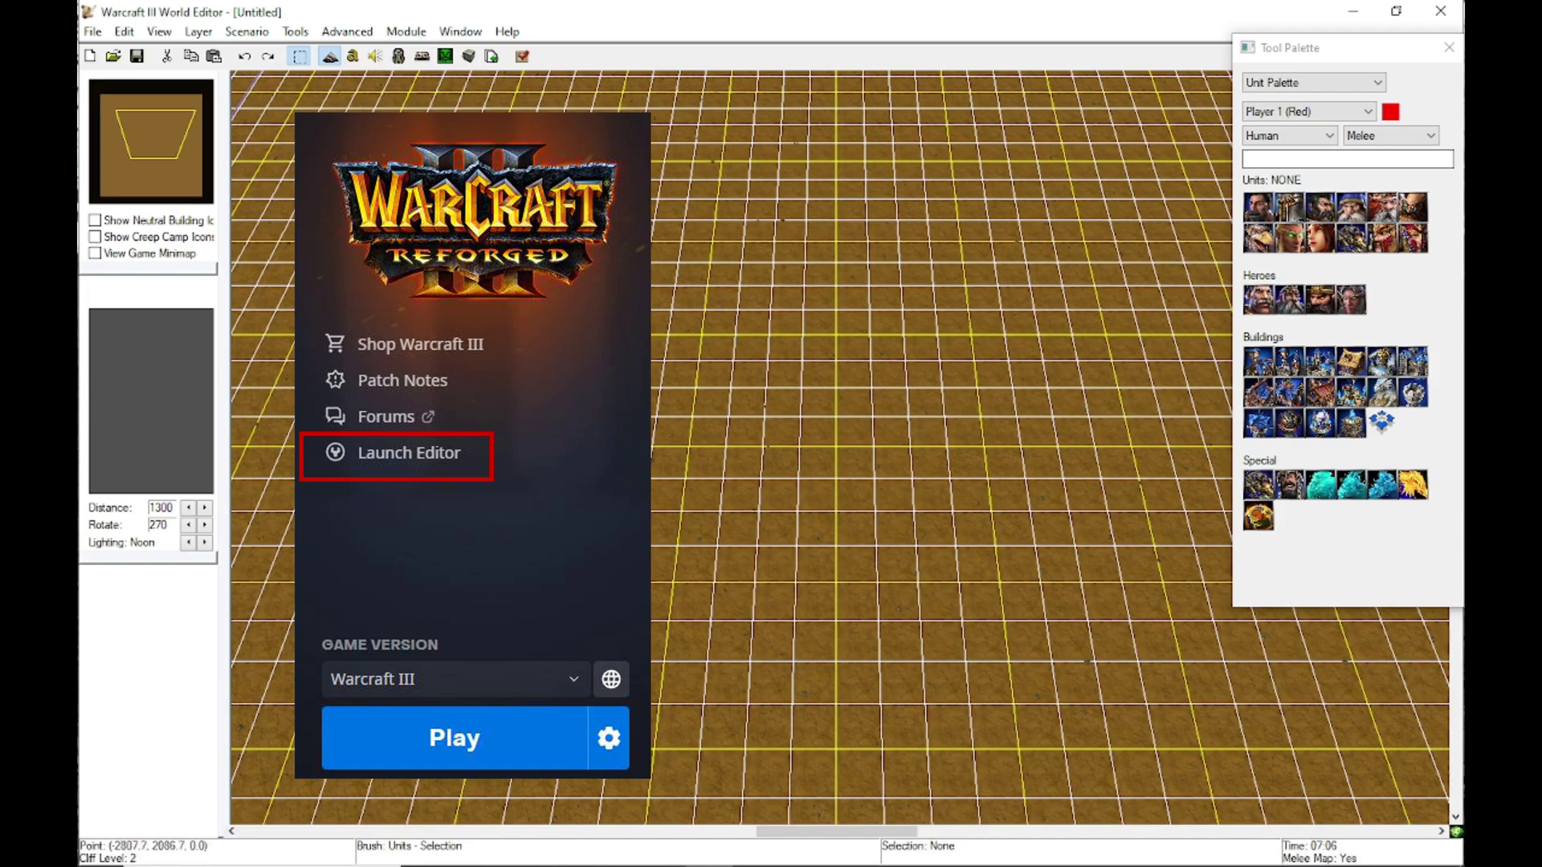
- Switch to the Warcraft III World Editor and open the Blizzard scenario map (4)warchasers.w3m
click(93, 31)
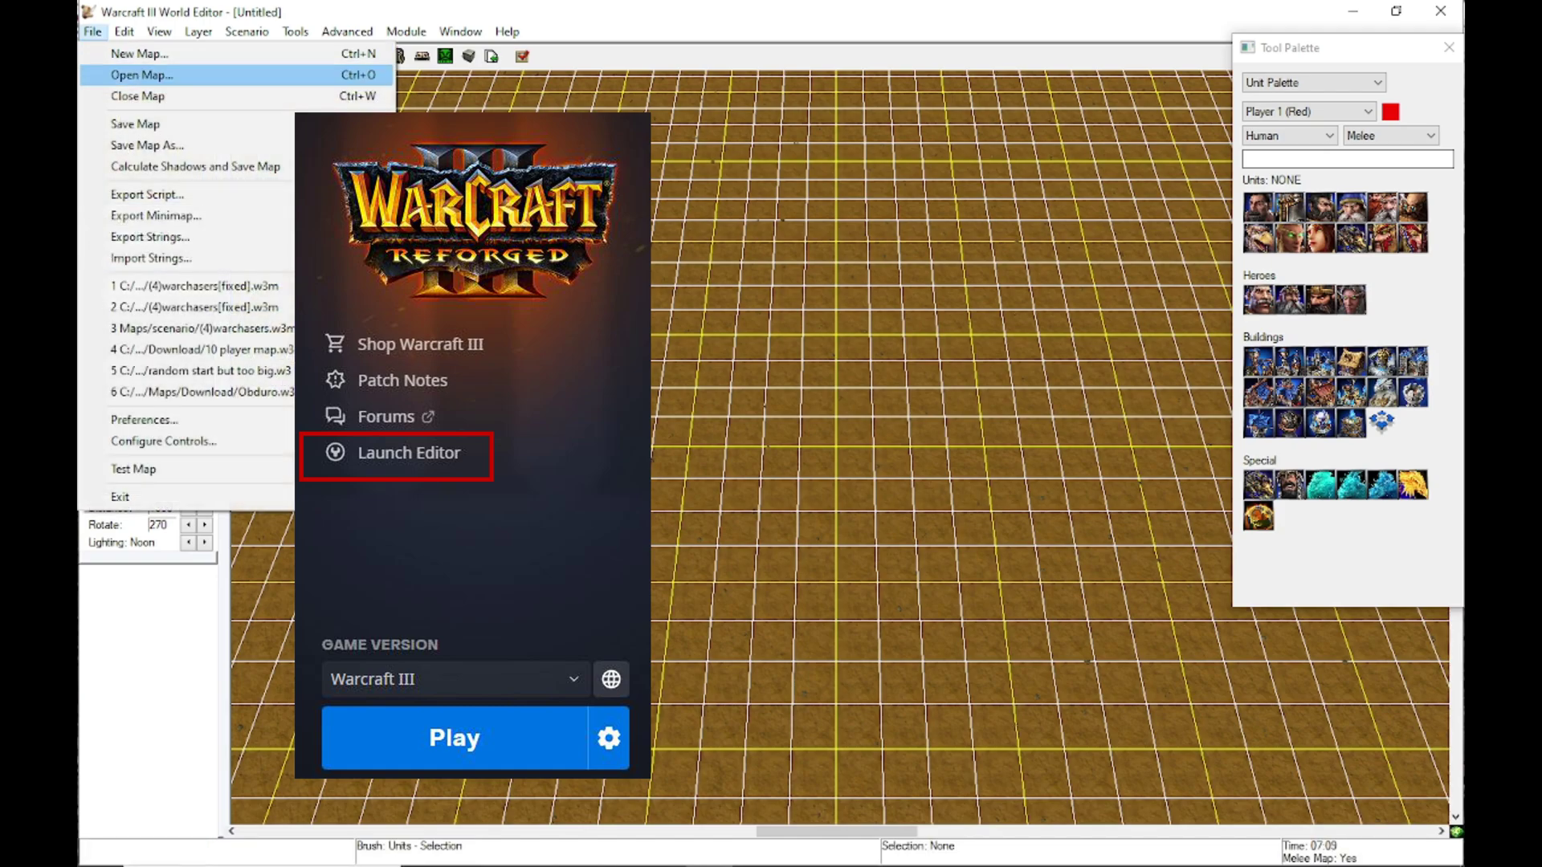
click(140, 74)
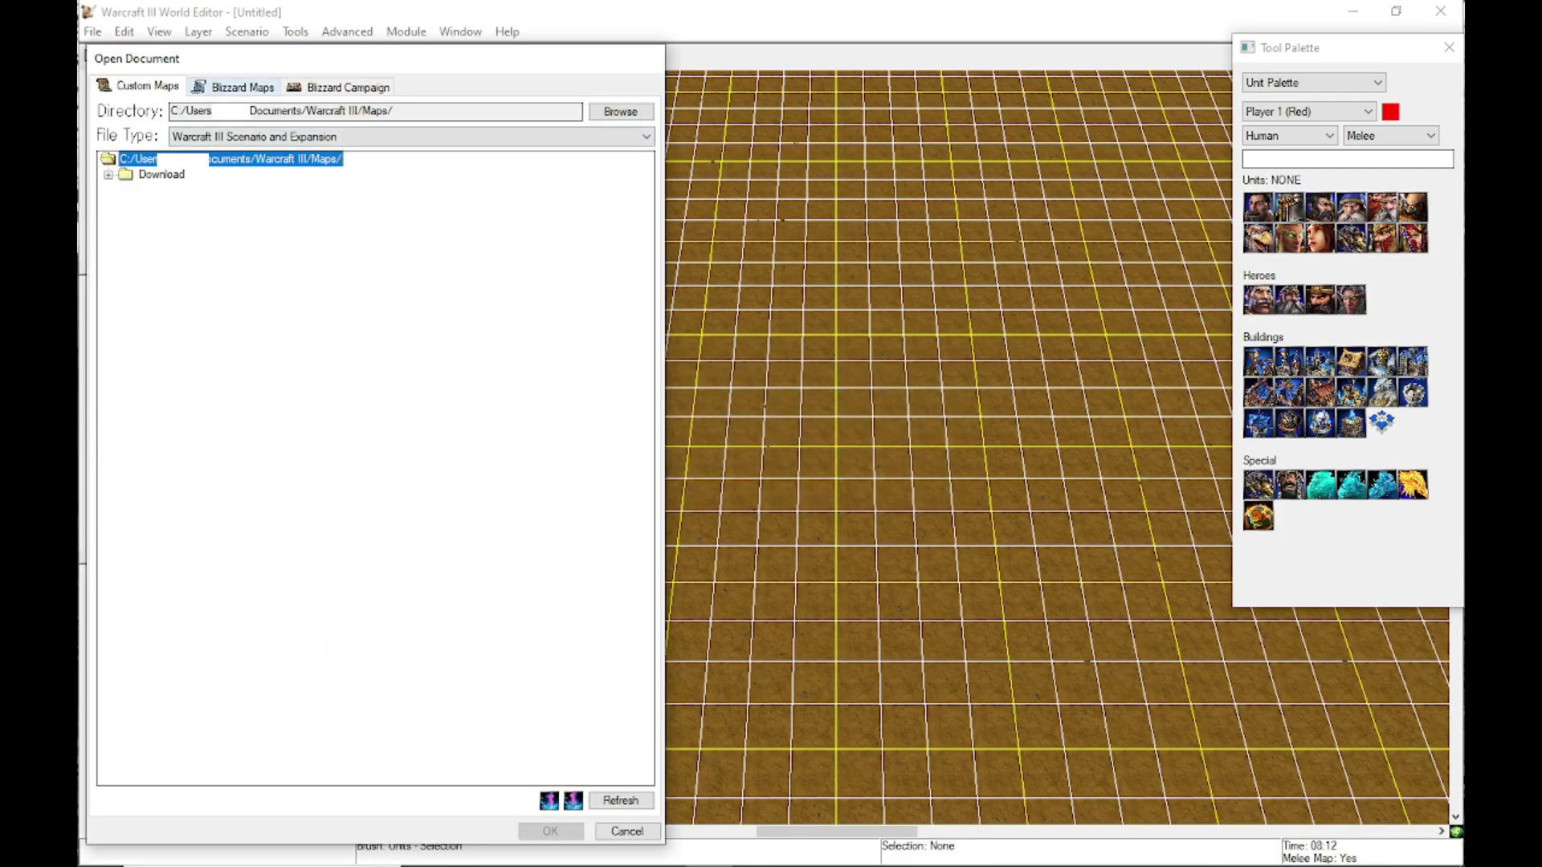
click(233, 87)
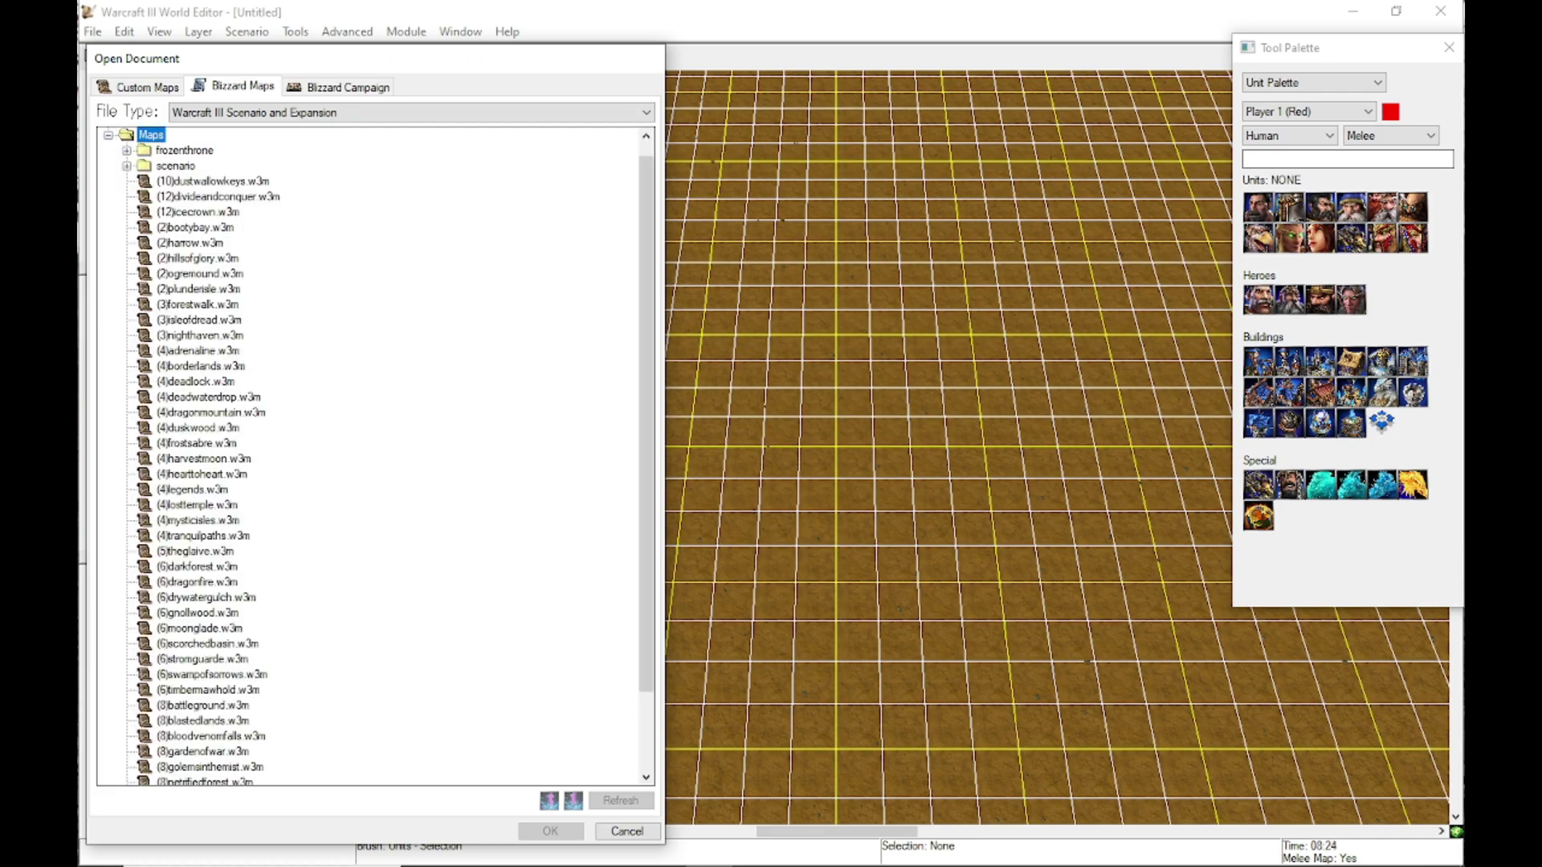
click(126, 166)
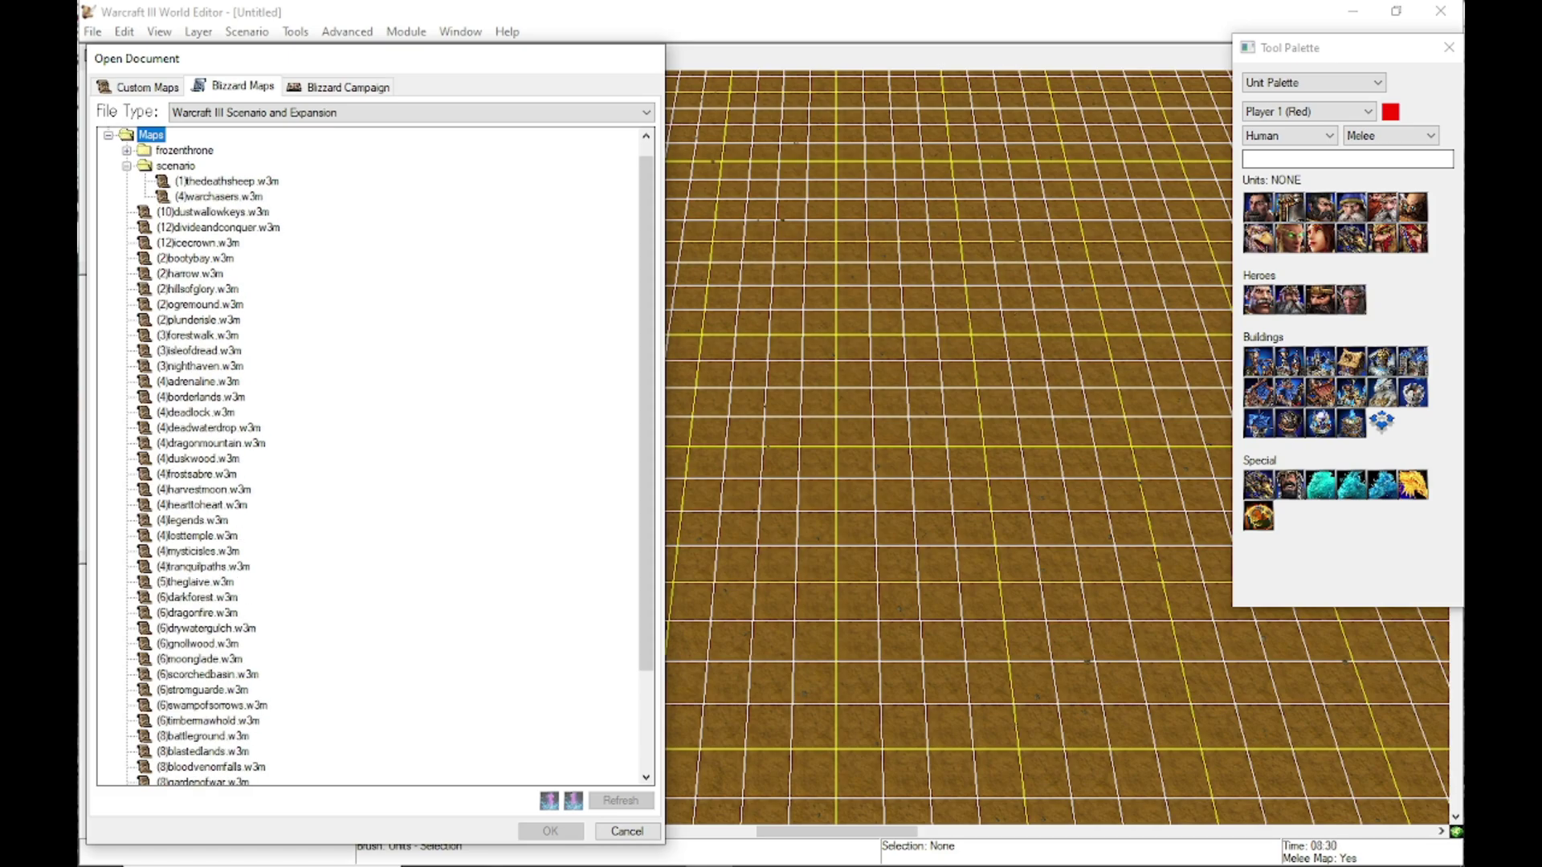
click(218, 196)
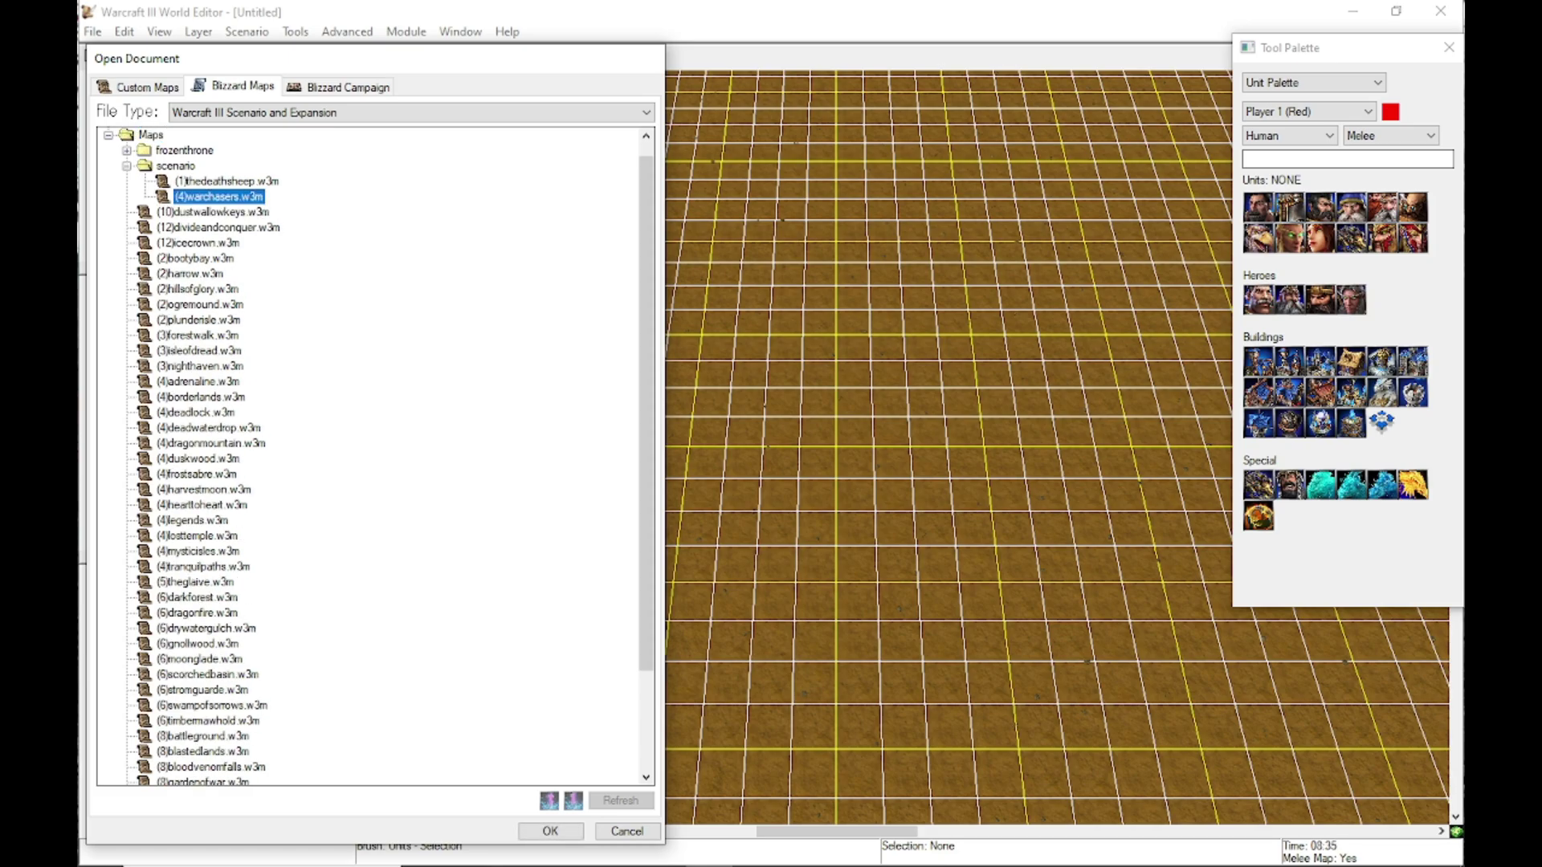
click(550, 831)
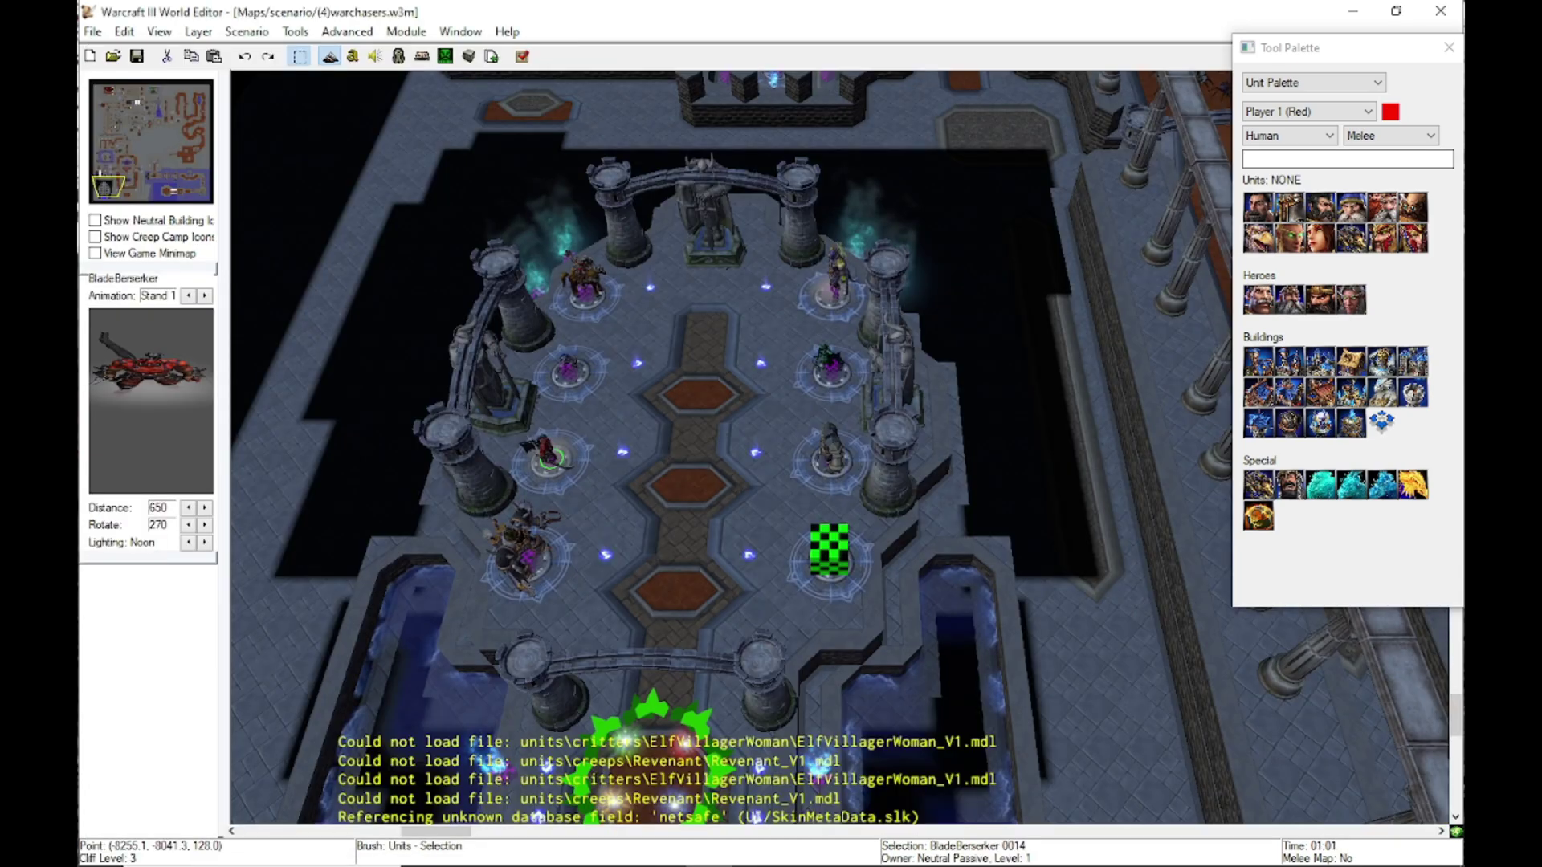
- Compare the unit abilities of BladeBerserker and Optimus Primo, leaving both unchanged
key(Return)
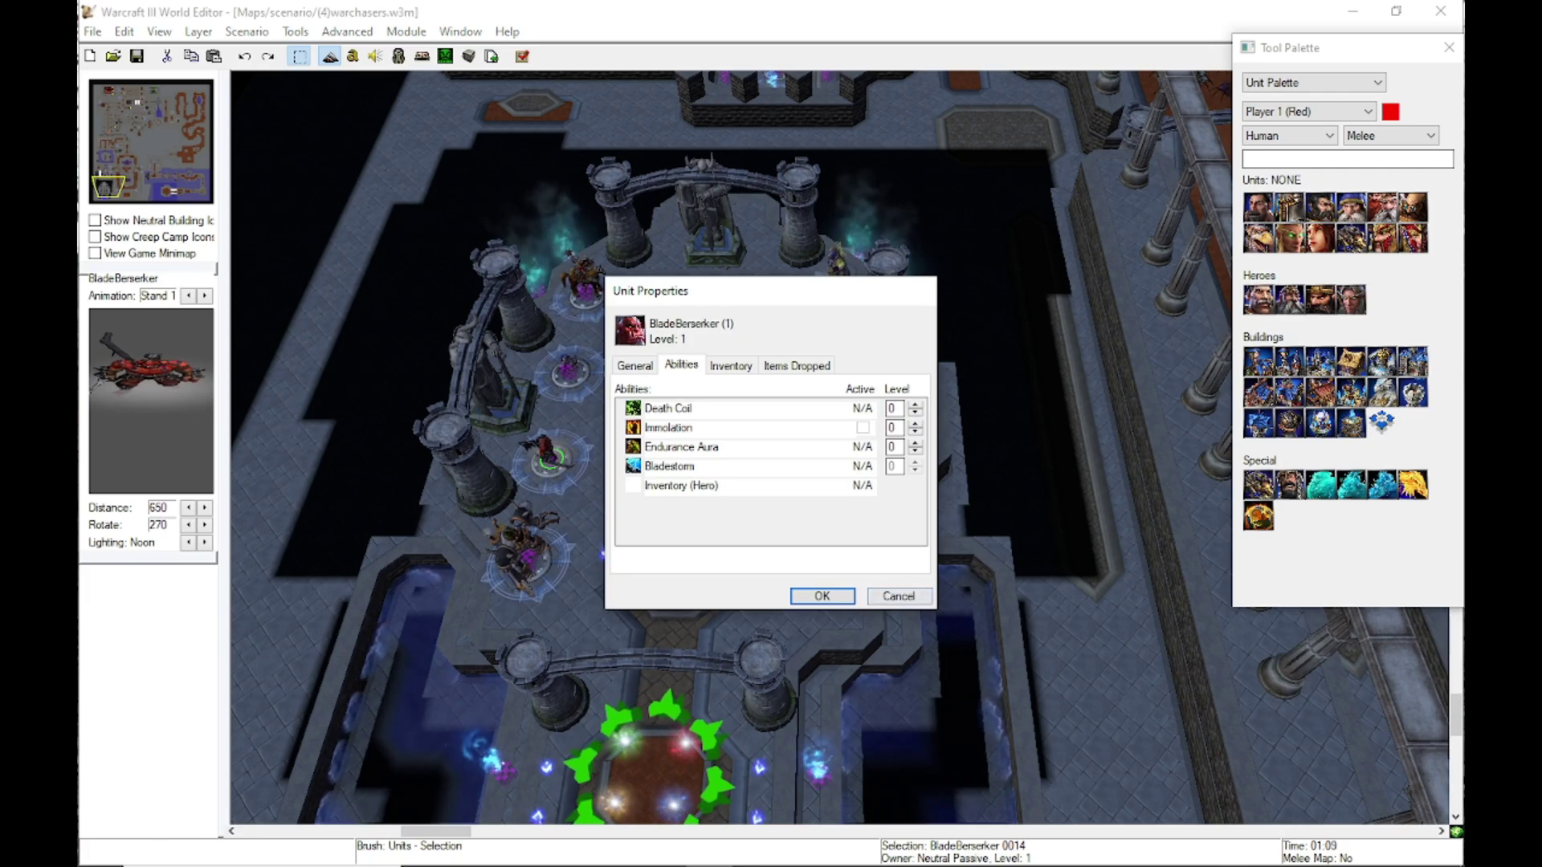
click(898, 595)
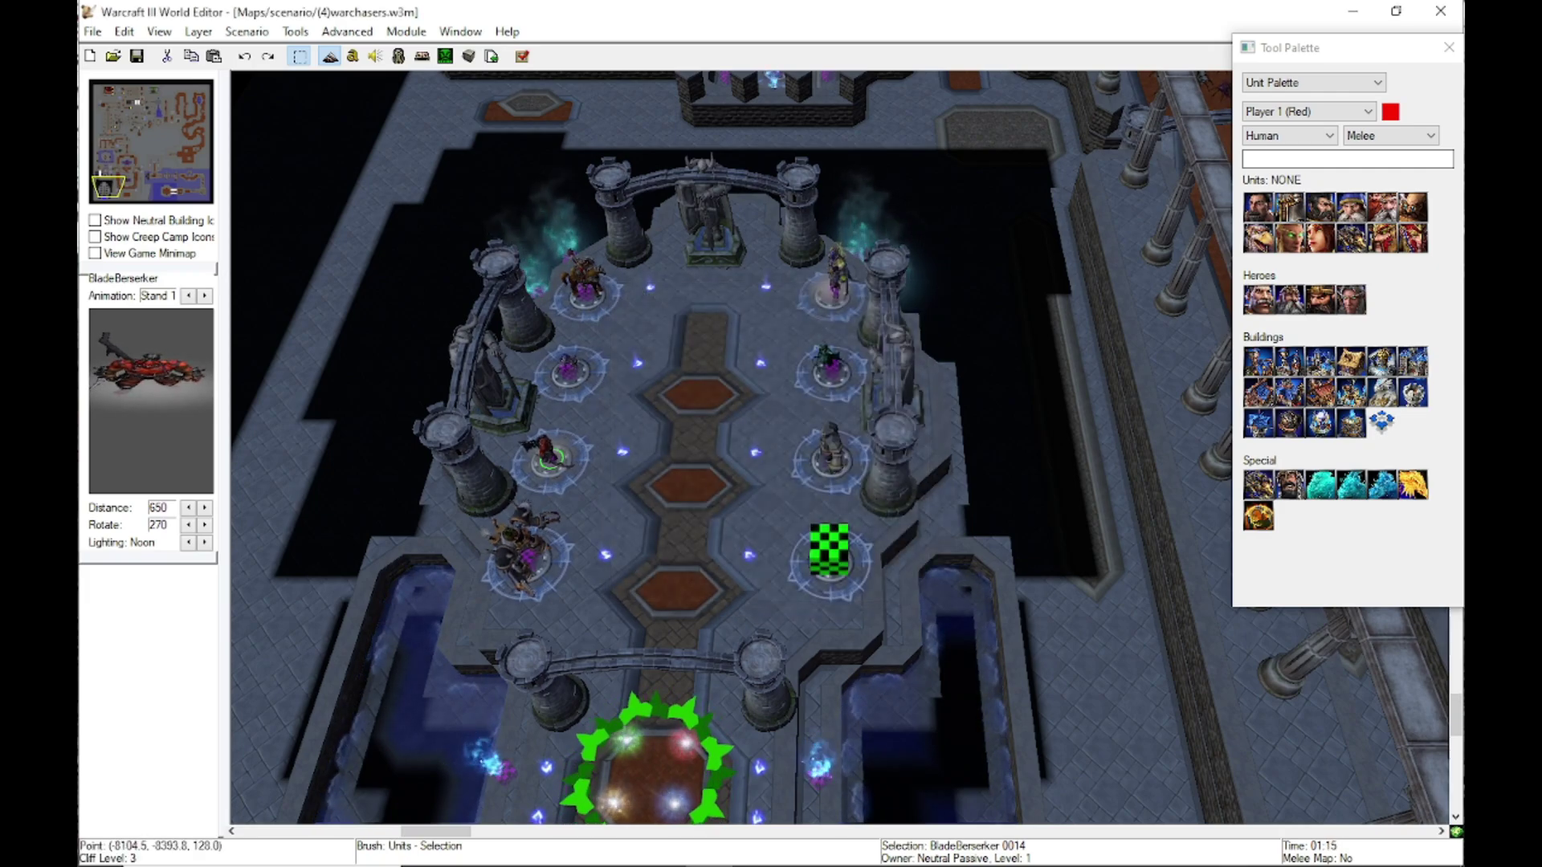
double_click(527, 558)
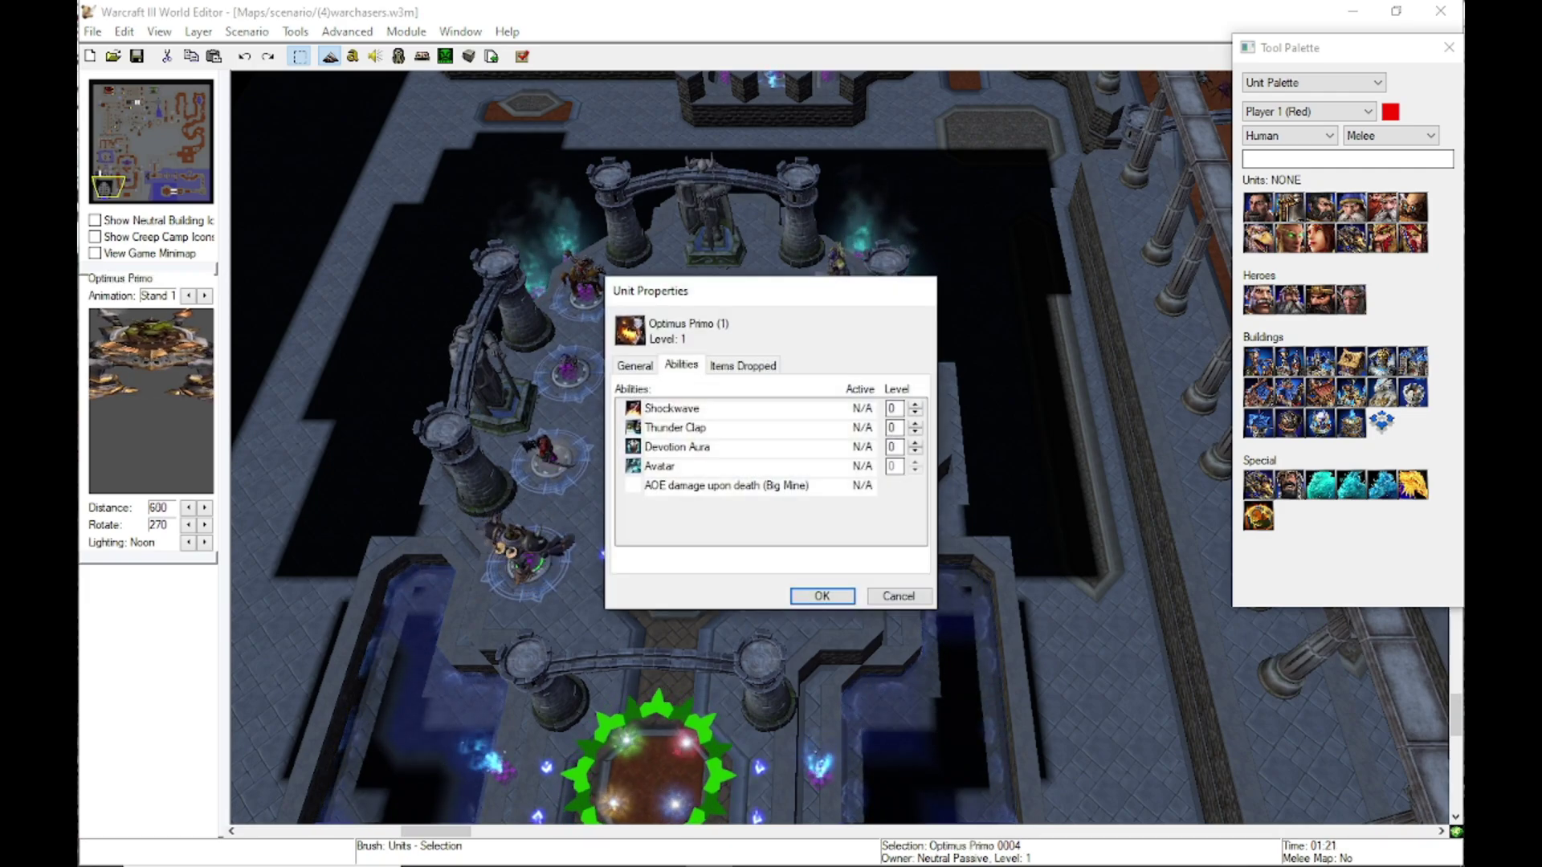
key(Escape)
- Open the Object Editor and reposition its window over the map view
click(346, 31)
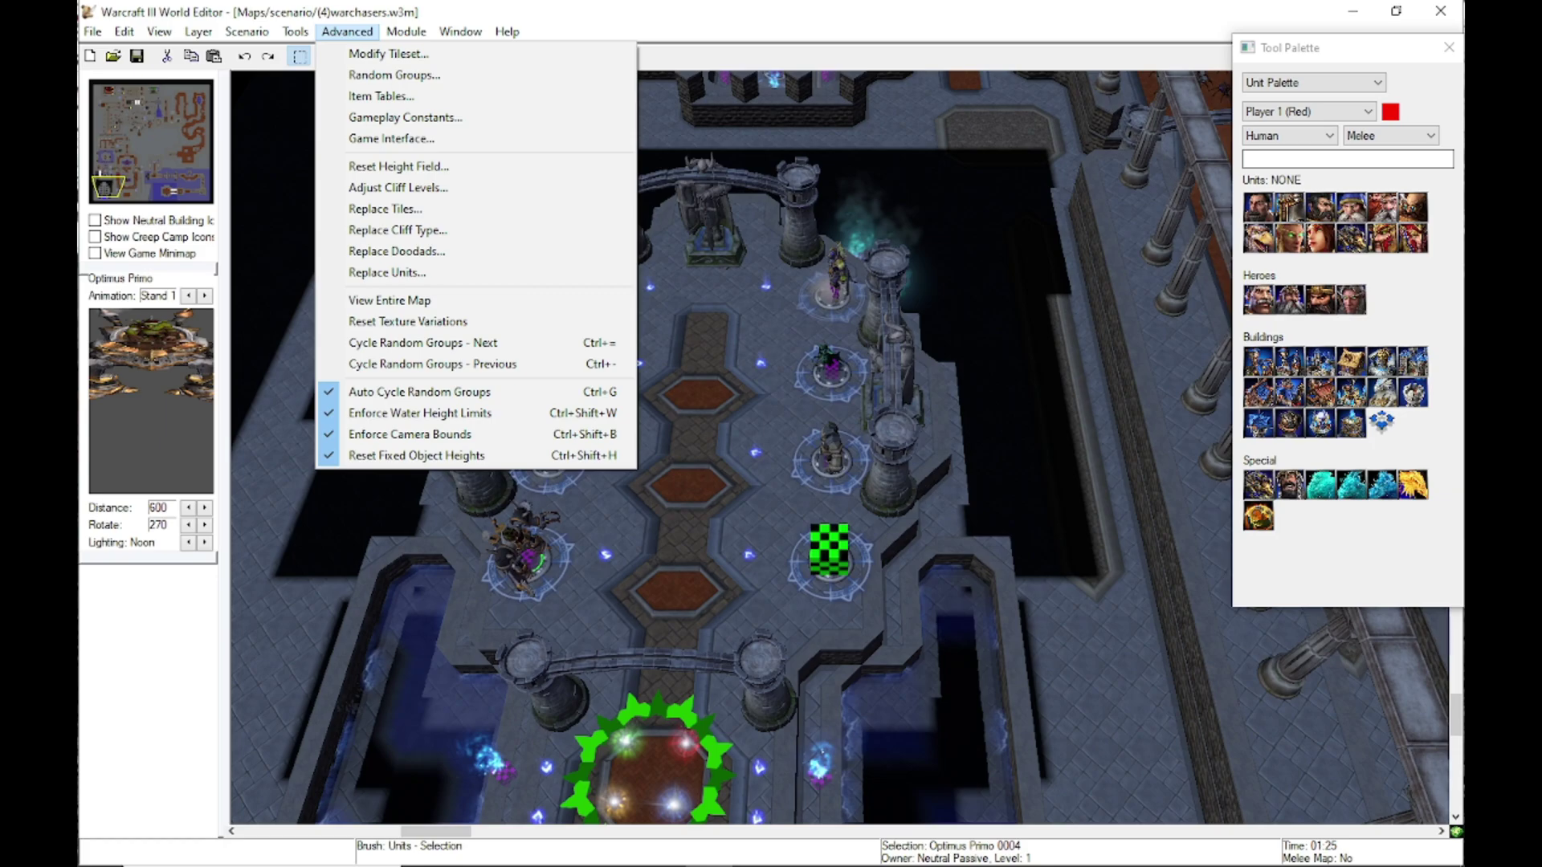
click(346, 31)
key(Down)
key(Right)
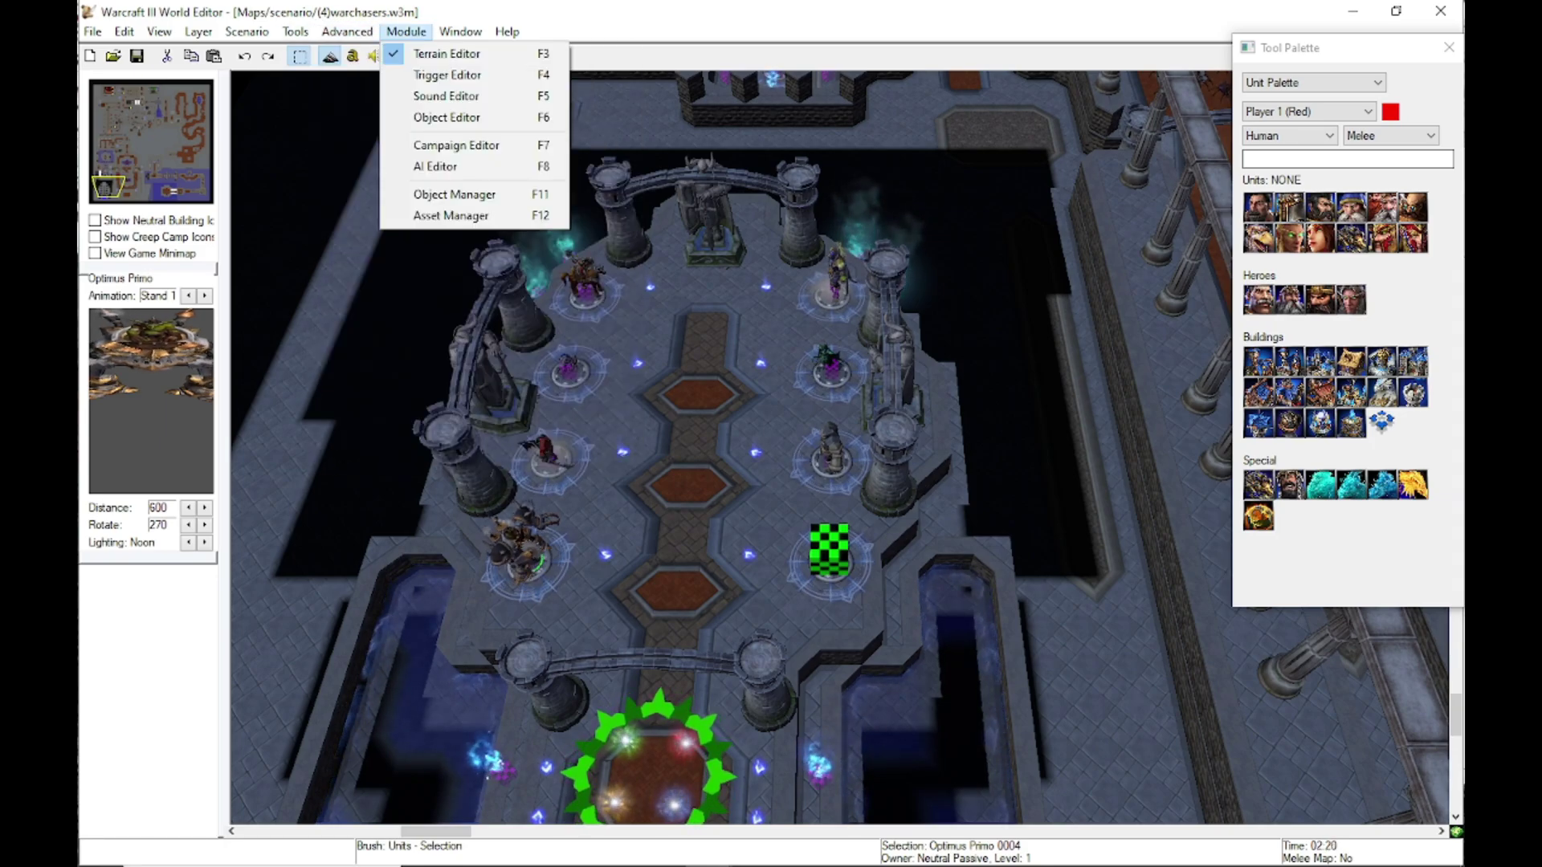
key(Down)
key(Down)
key(Down)
key(Return)
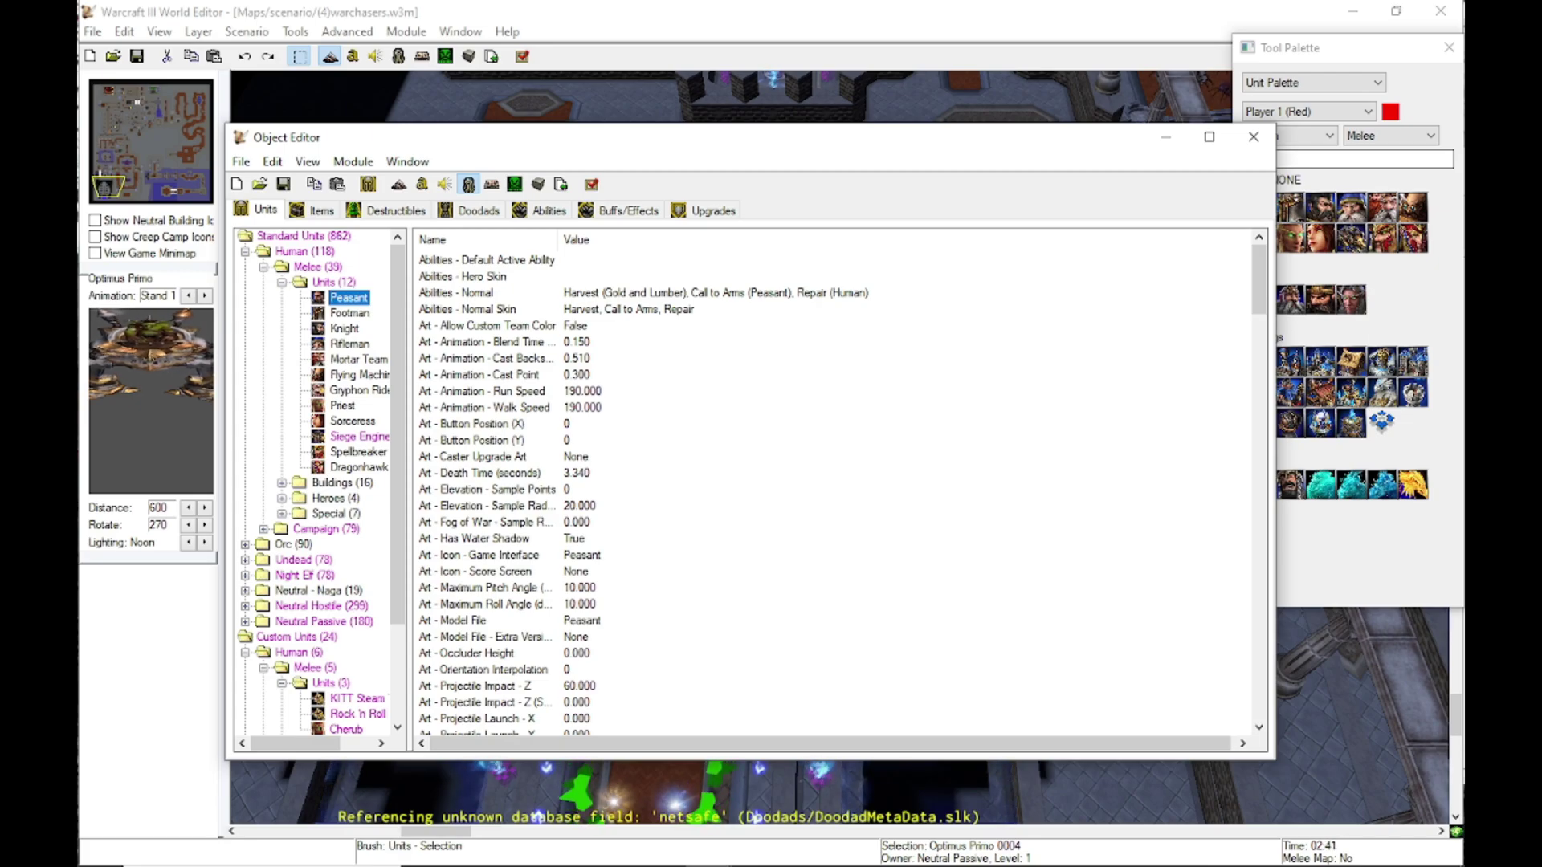
drag(504, 147, 619, 129)
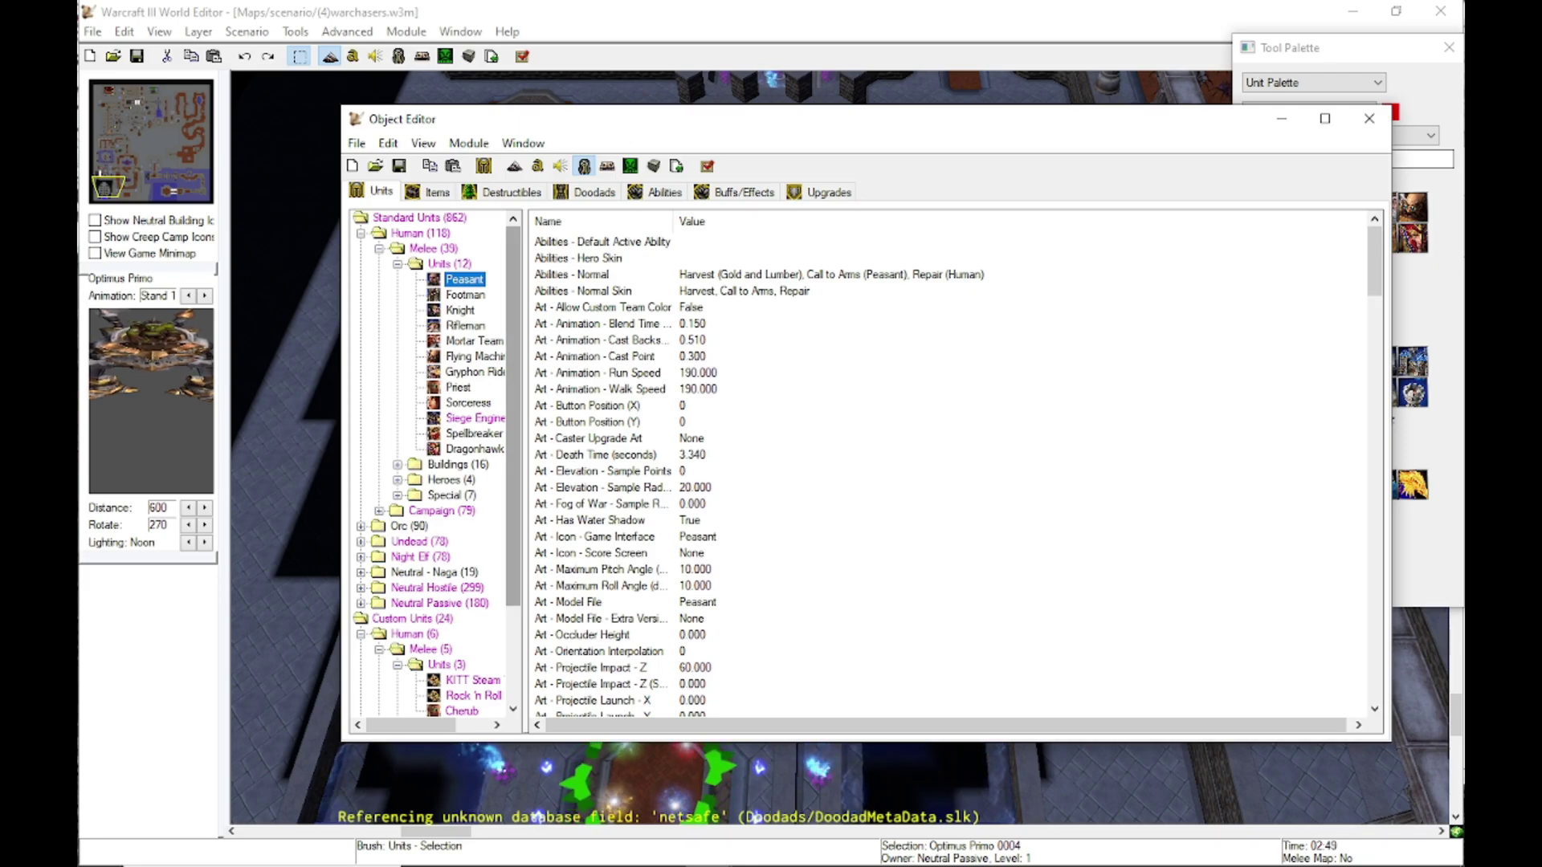
- Expand the custom Orc melee and campaign units and view BladeBerserker's ability fields
scroll(436, 464, down, 3)
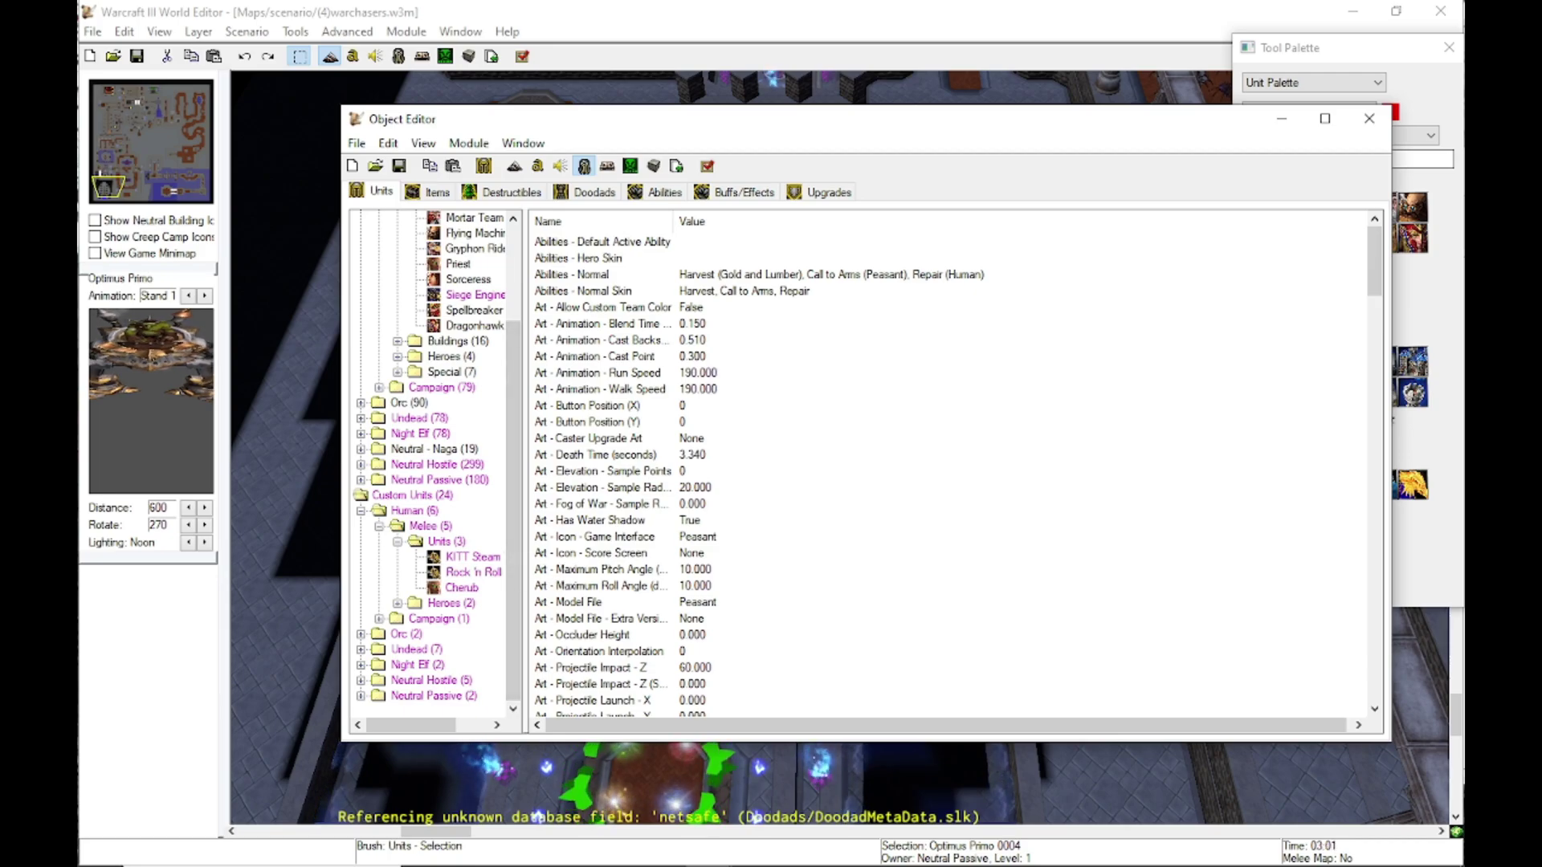
scroll(436, 463, up, 3)
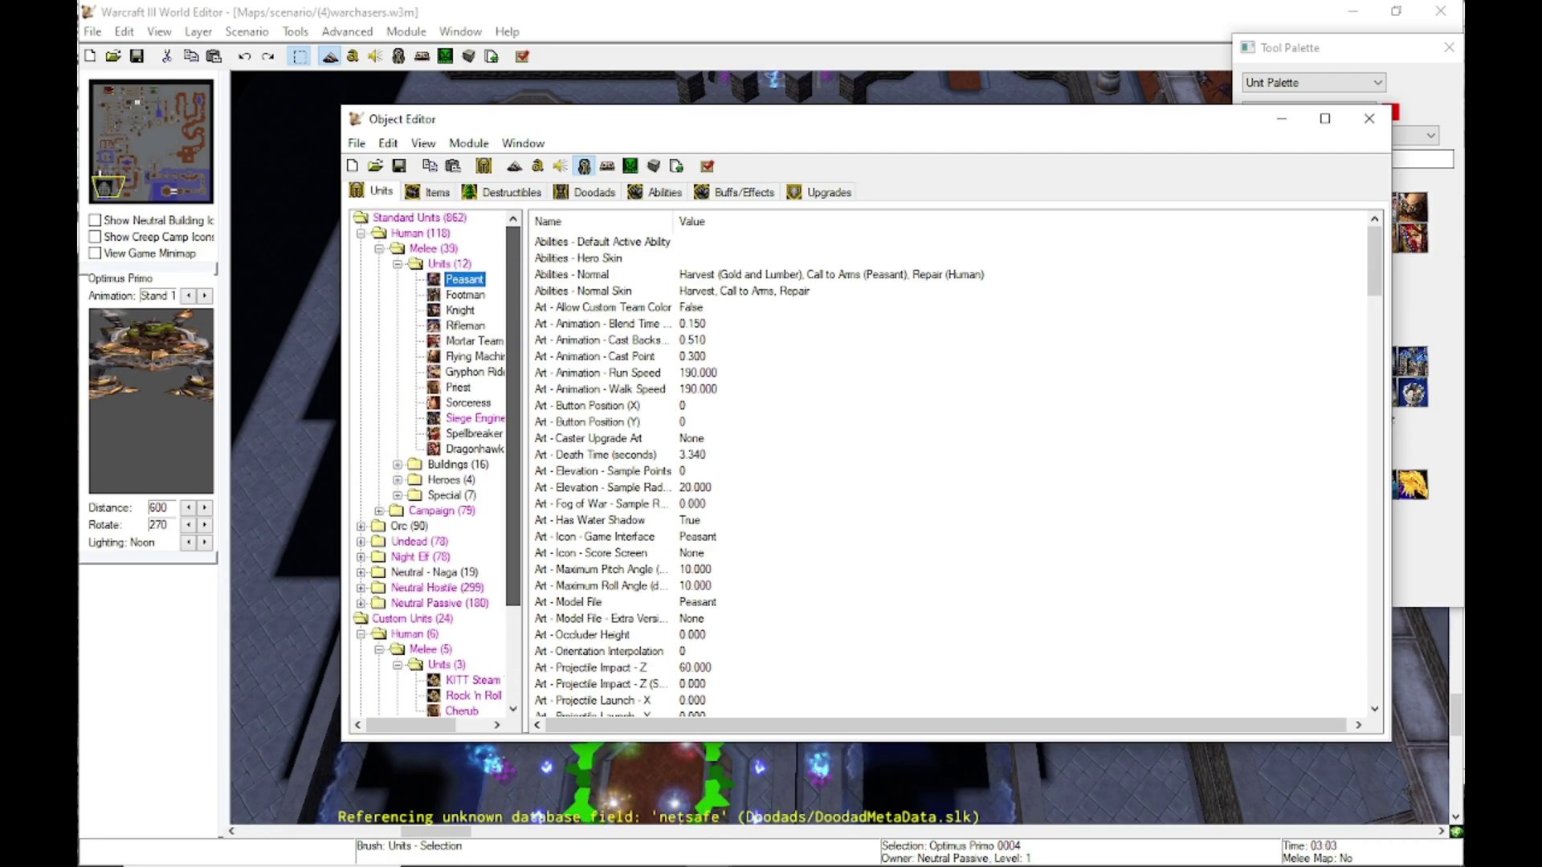
scroll(436, 463, down, 3)
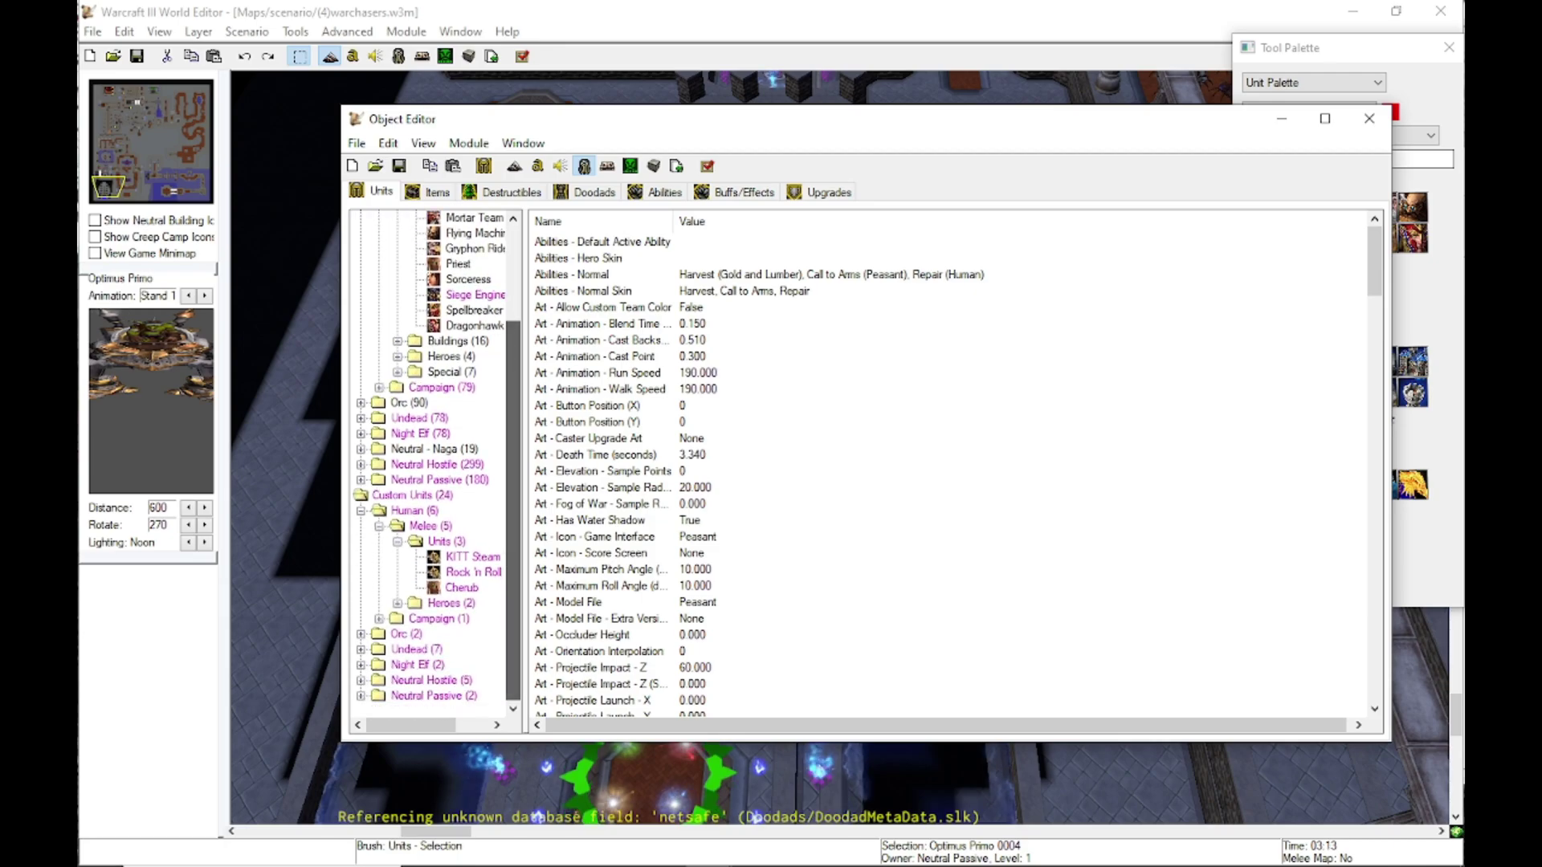
click(361, 634)
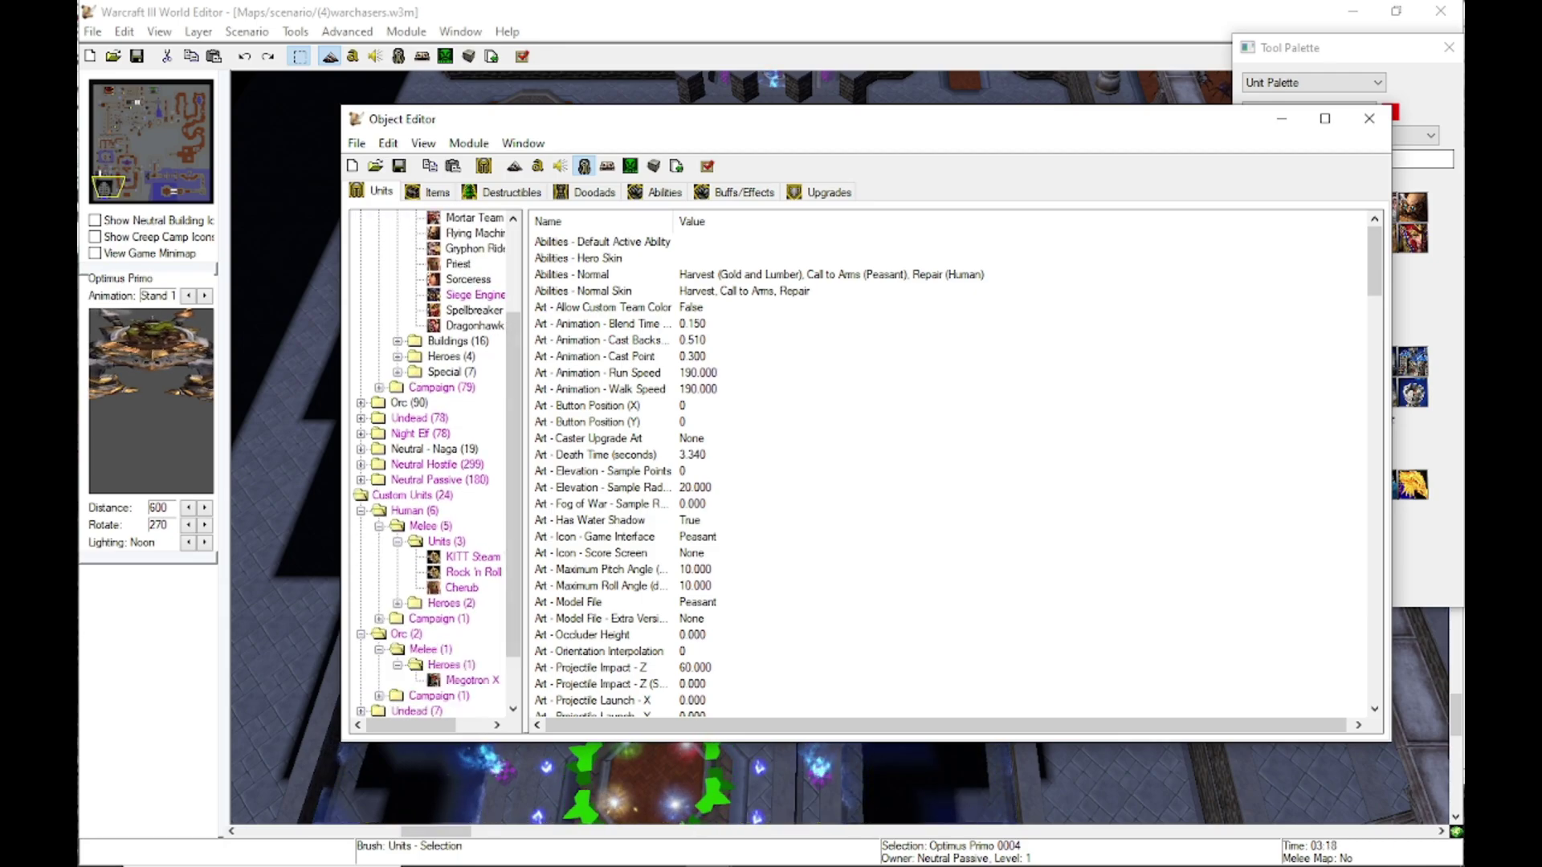
scroll(436, 464, down, 2)
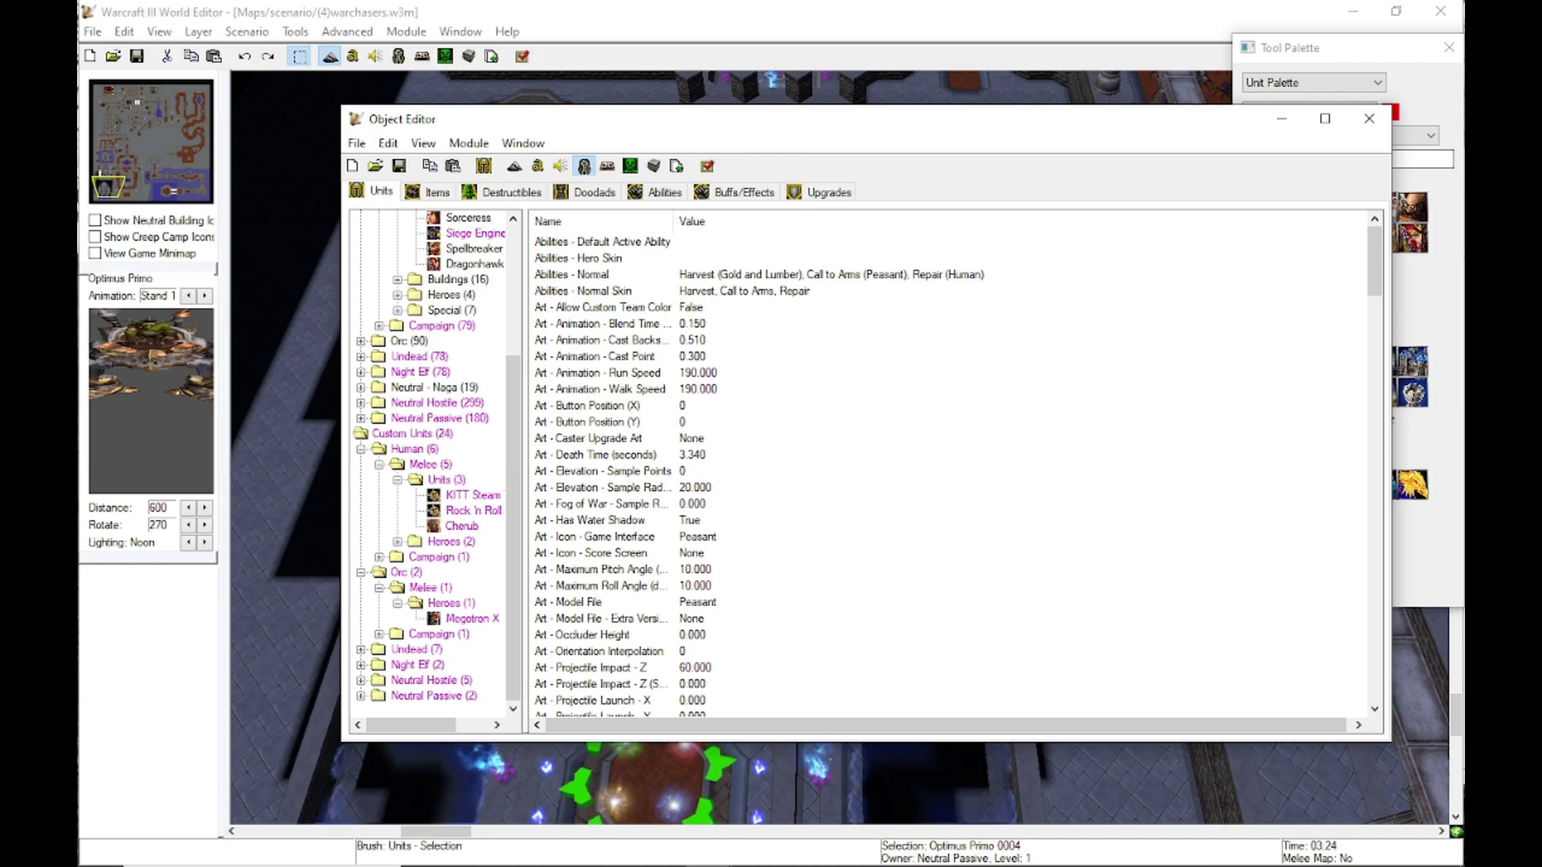
click(379, 633)
scroll(436, 463, down, 1)
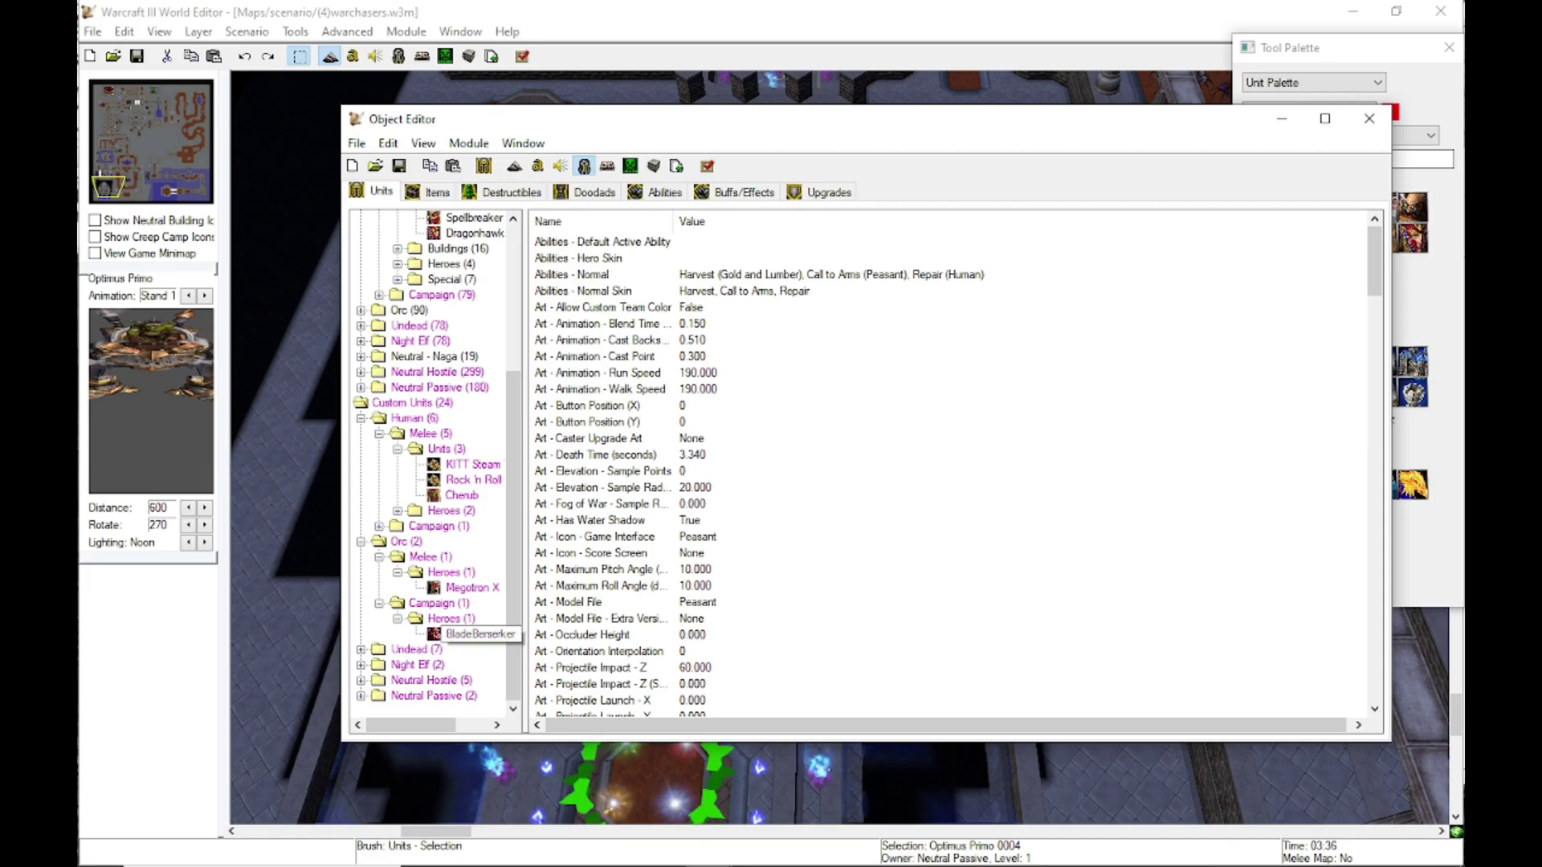
click(474, 633)
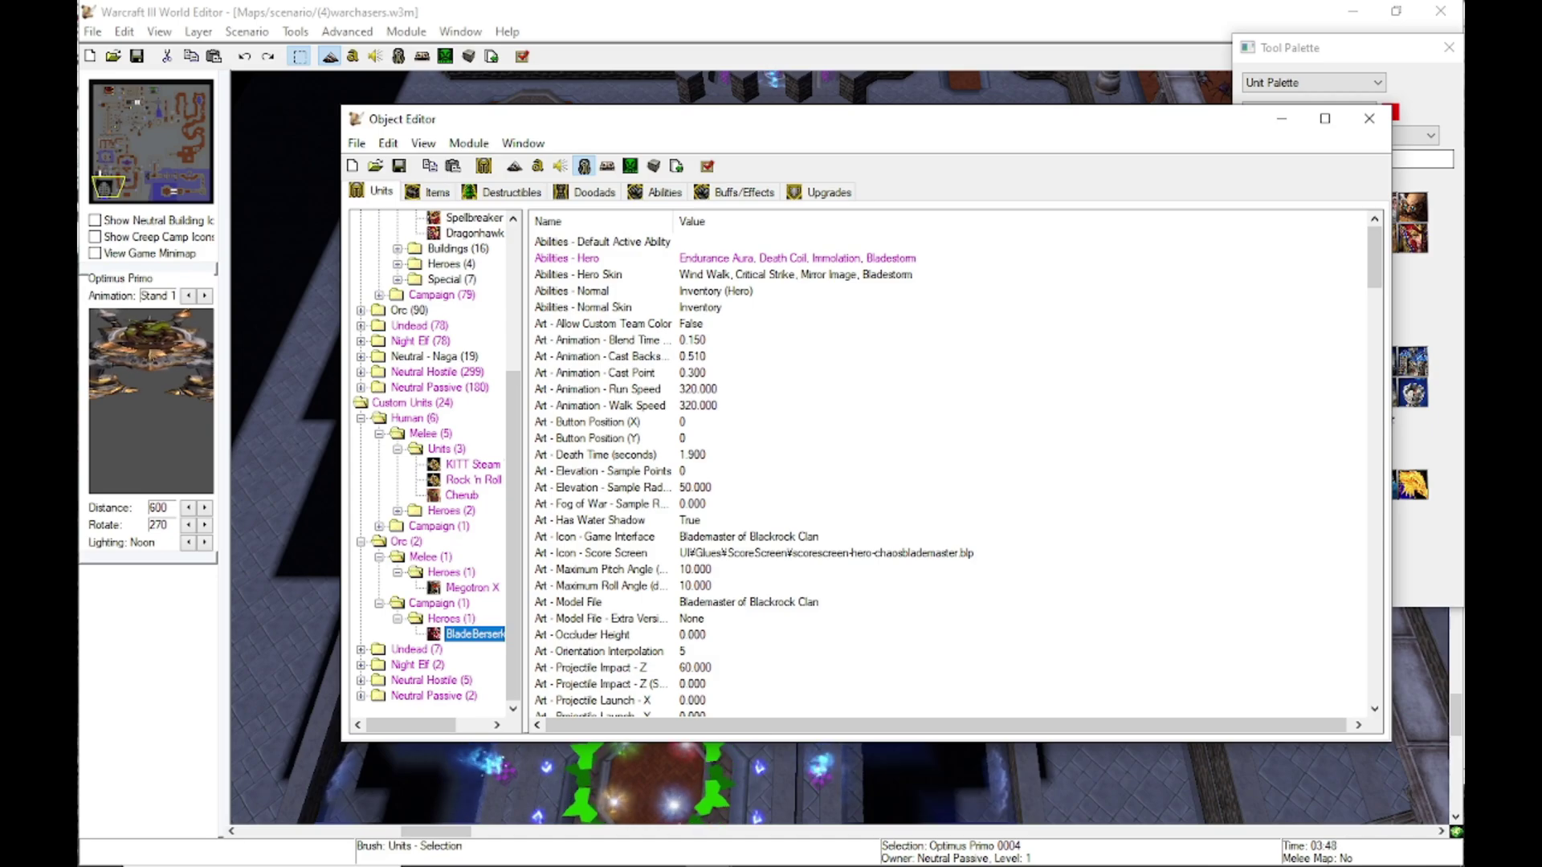
- Add Inventory (Hero) to Megotron X's normal abilities and close the Object Editor
click(472, 587)
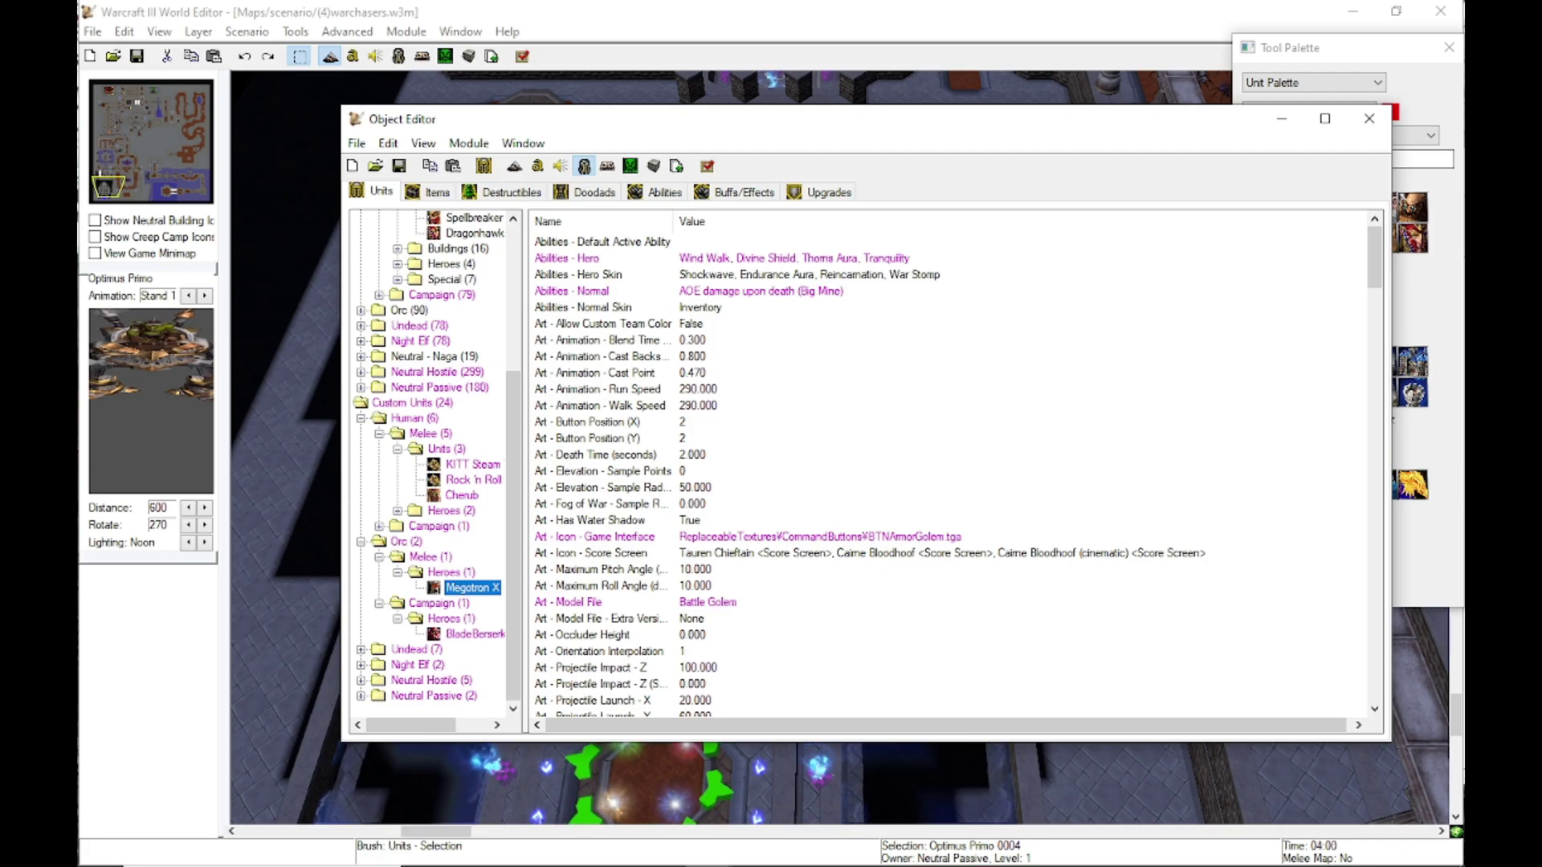
click(761, 291)
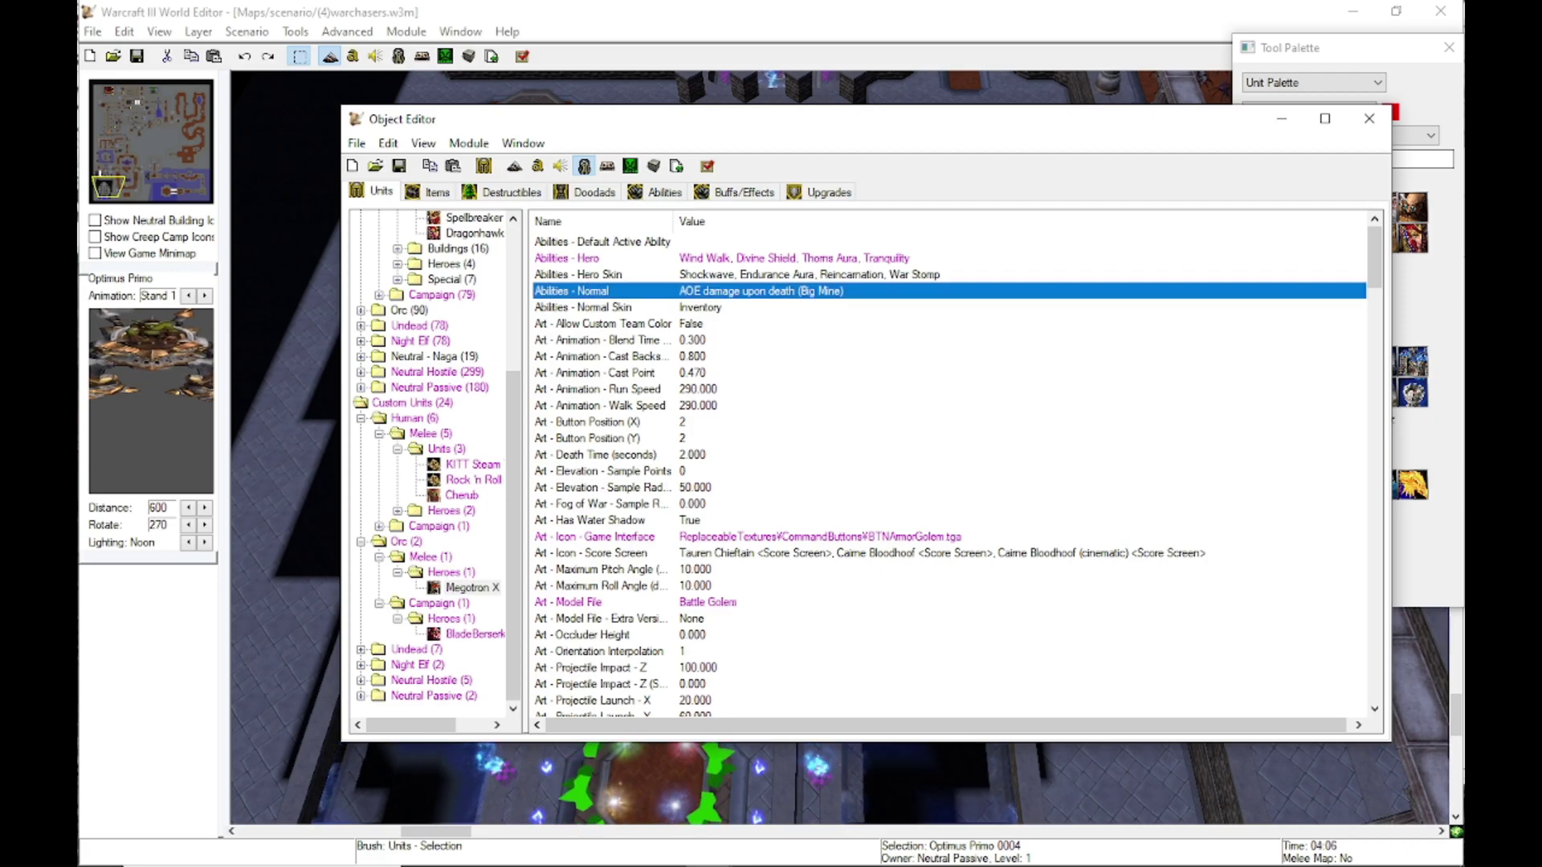
right_click(728, 294)
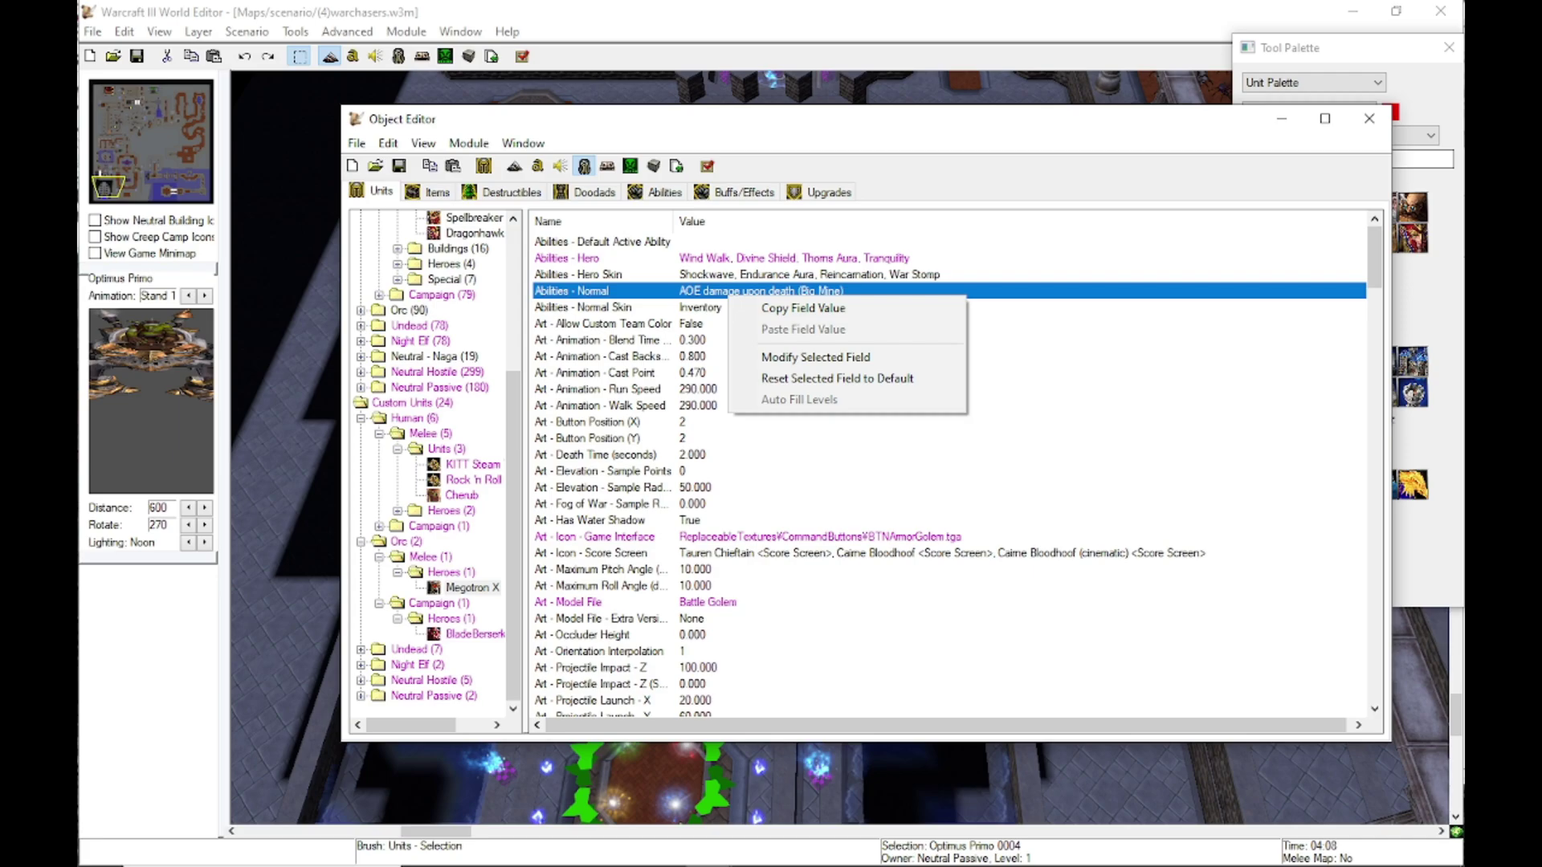
click(815, 357)
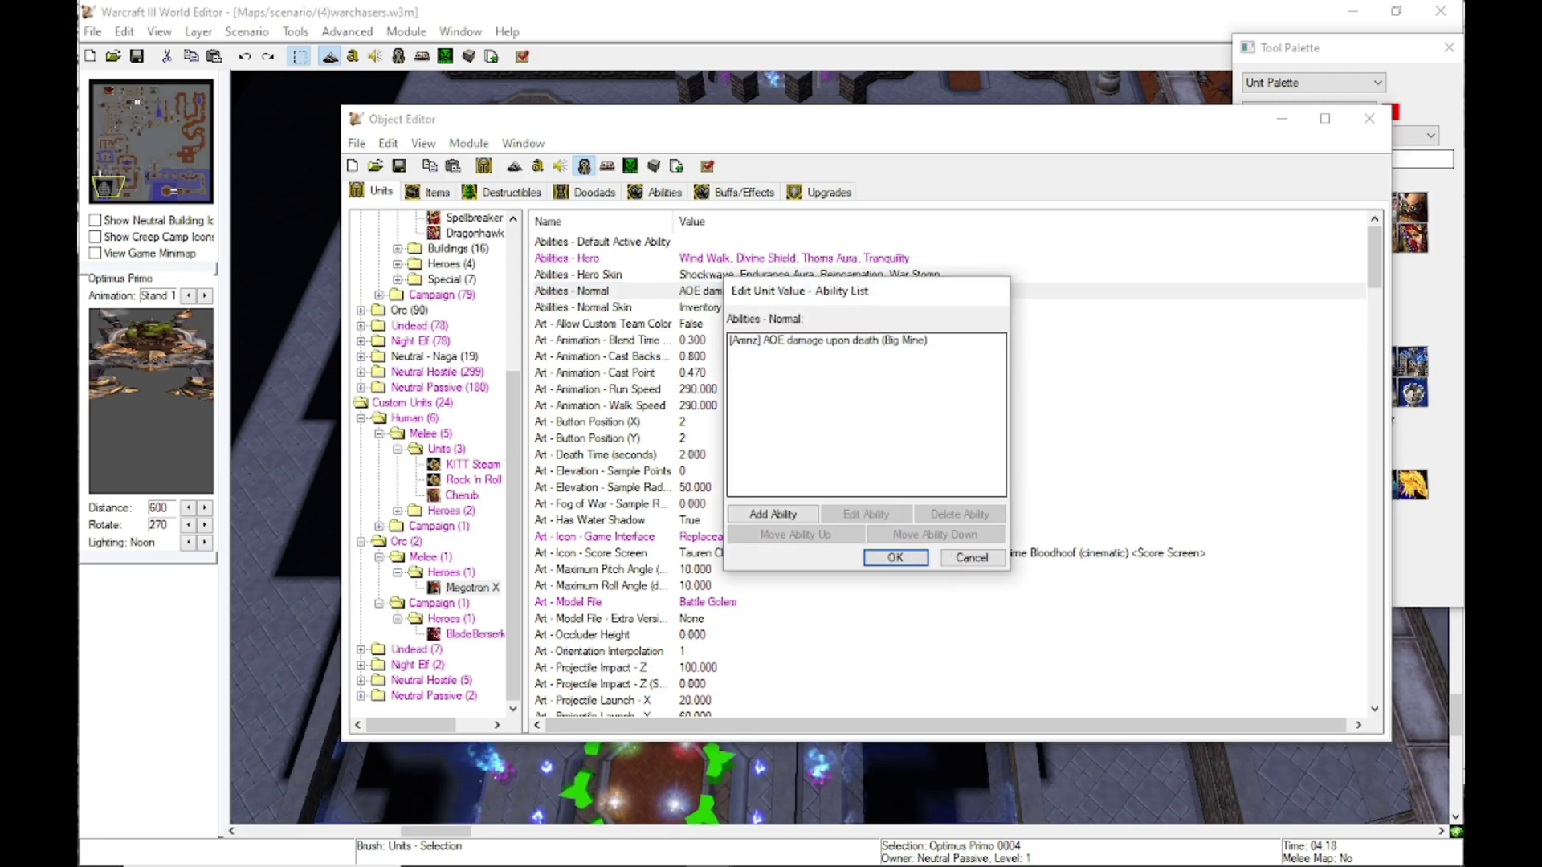
click(772, 514)
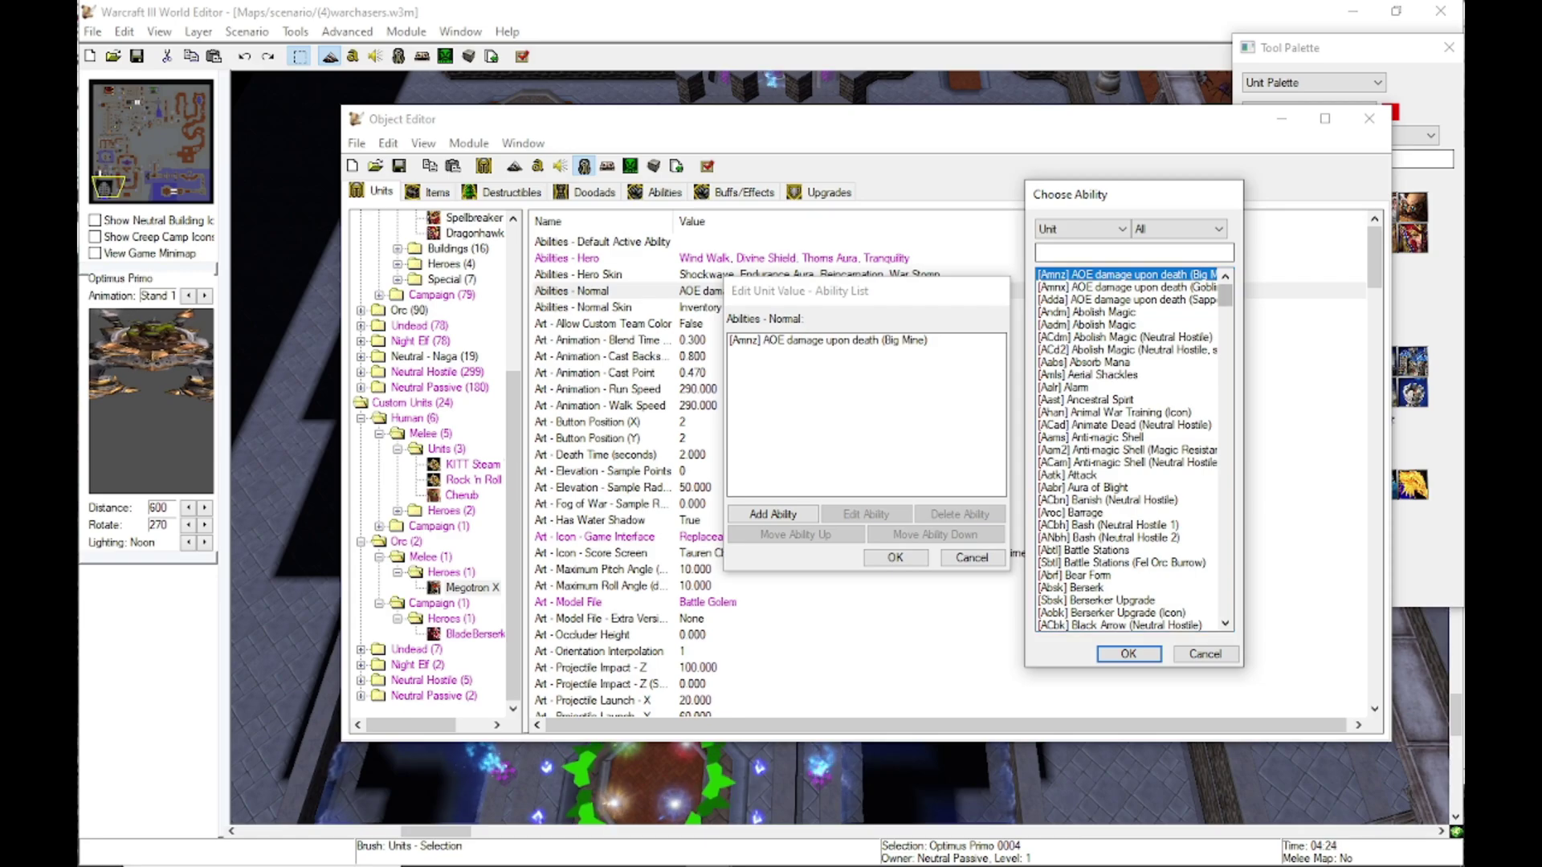
scroll(1132, 450, down, 20)
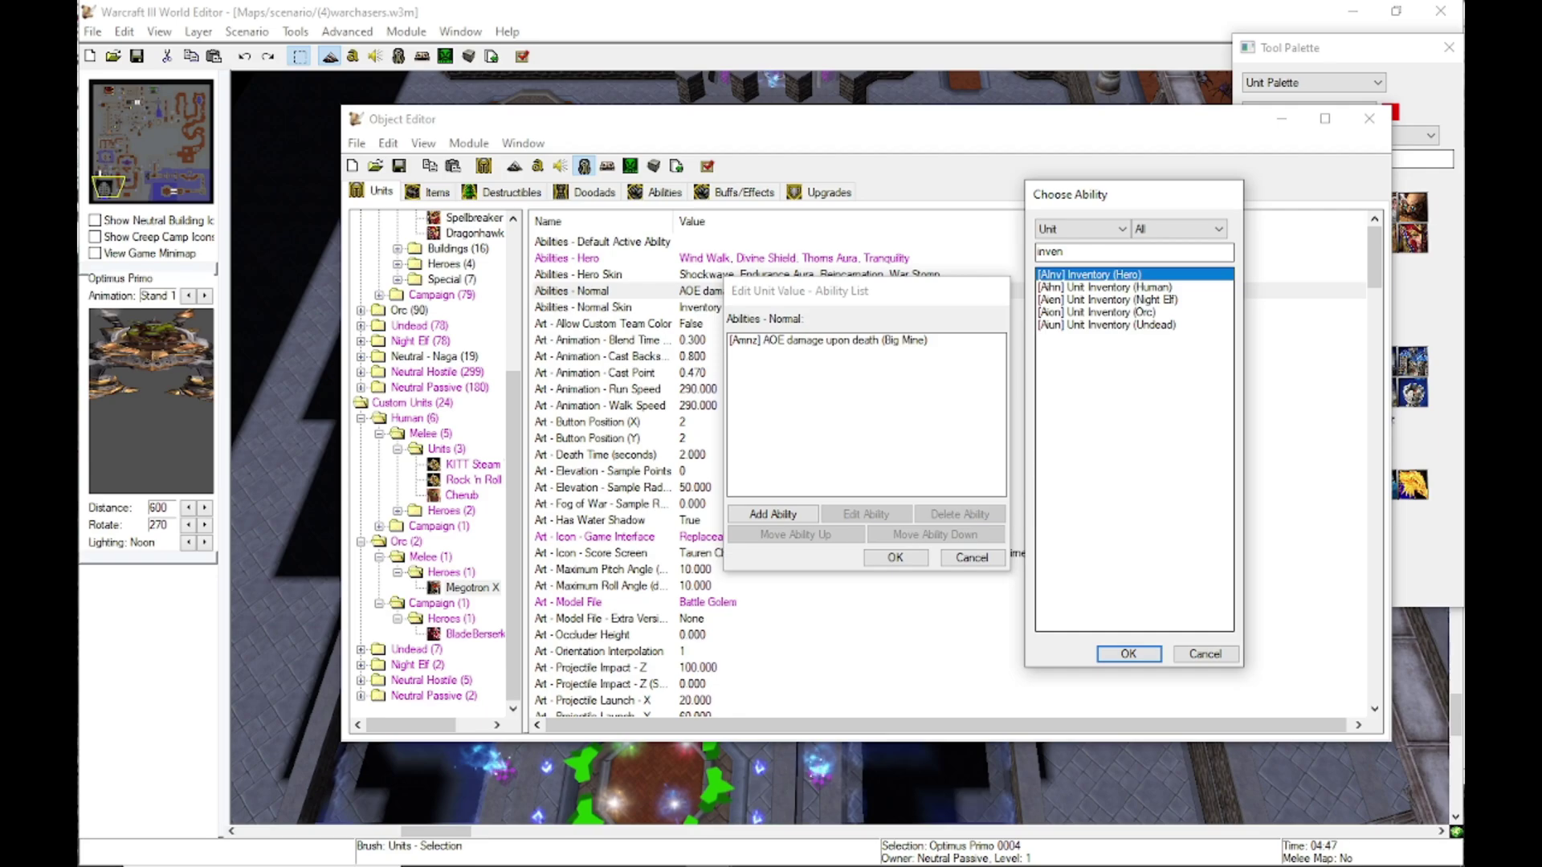
key(Return)
key(Return)
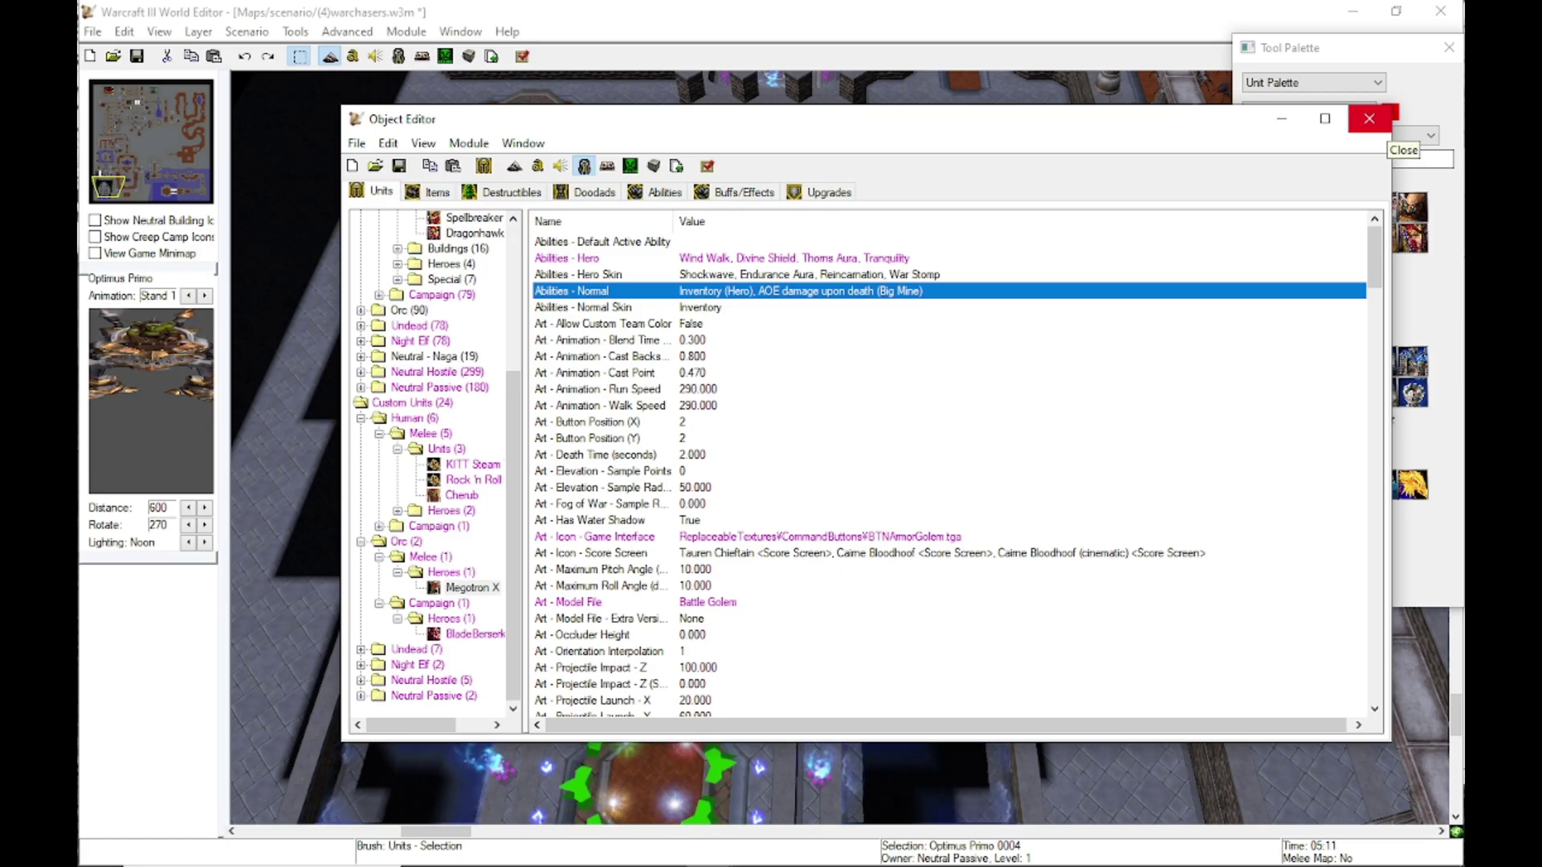
click(1369, 119)
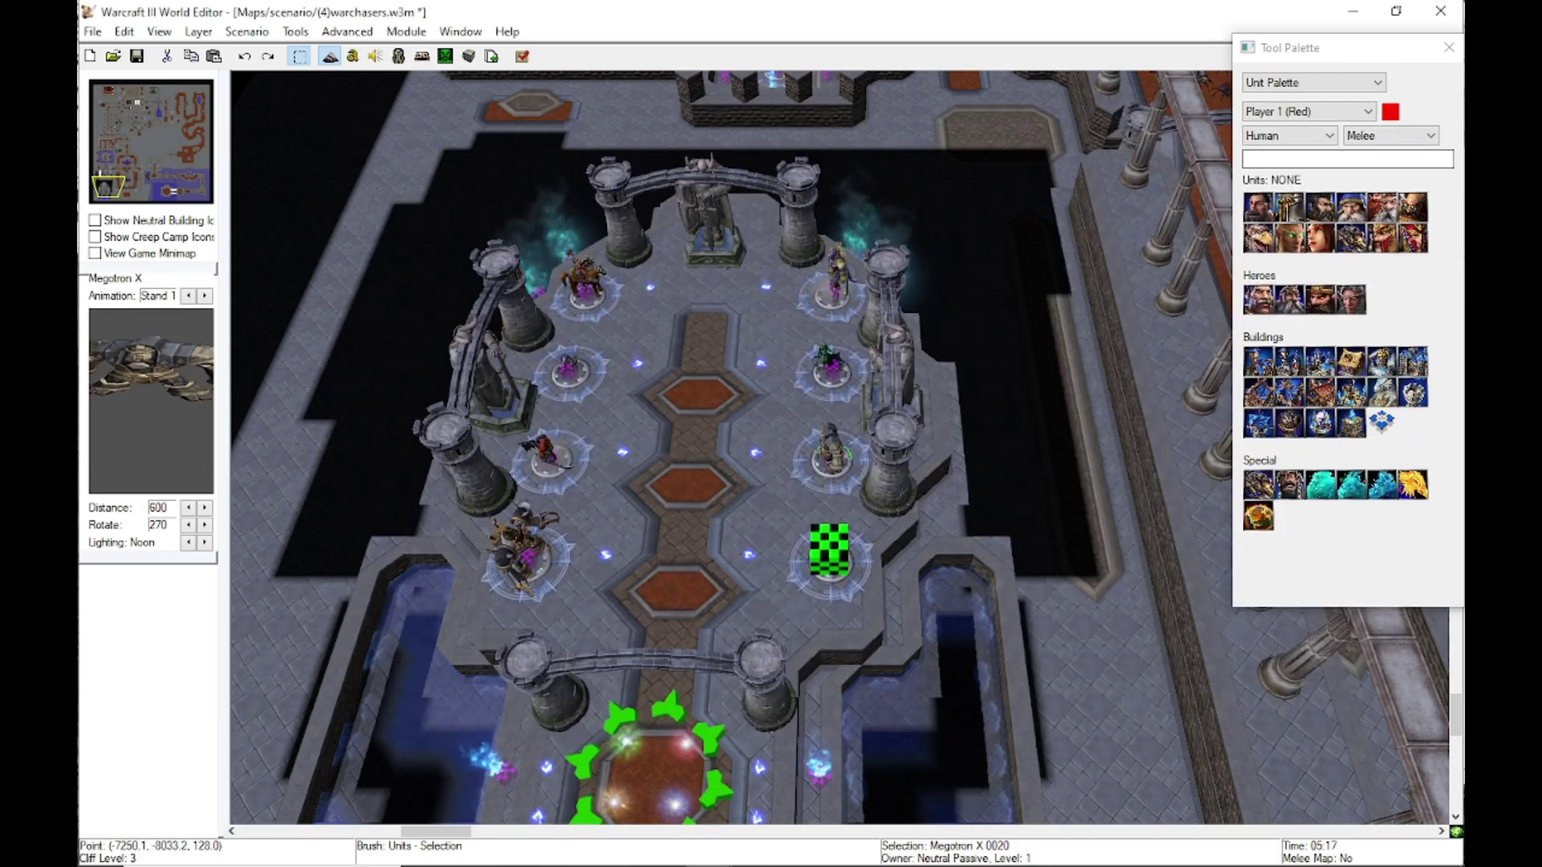
- Check the unit abilities of Megotron X, Assassin, Mumm-Rah, BeastKnight, Snake Aes, Optimus Primo and Skeletorus, leaving all of them unchanged
key(Return)
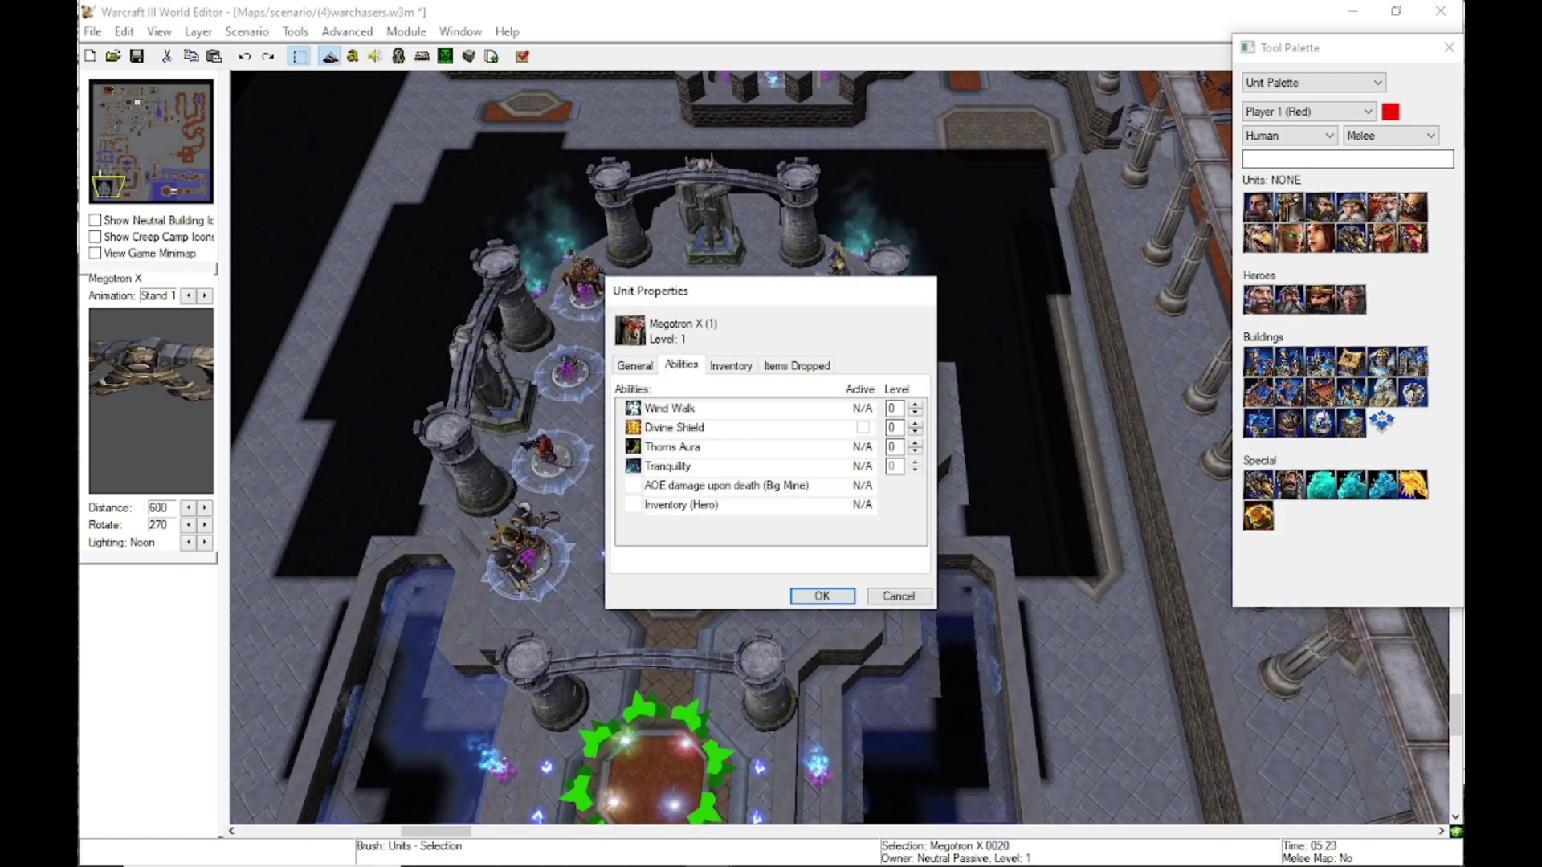
click(821, 596)
double_click(826, 458)
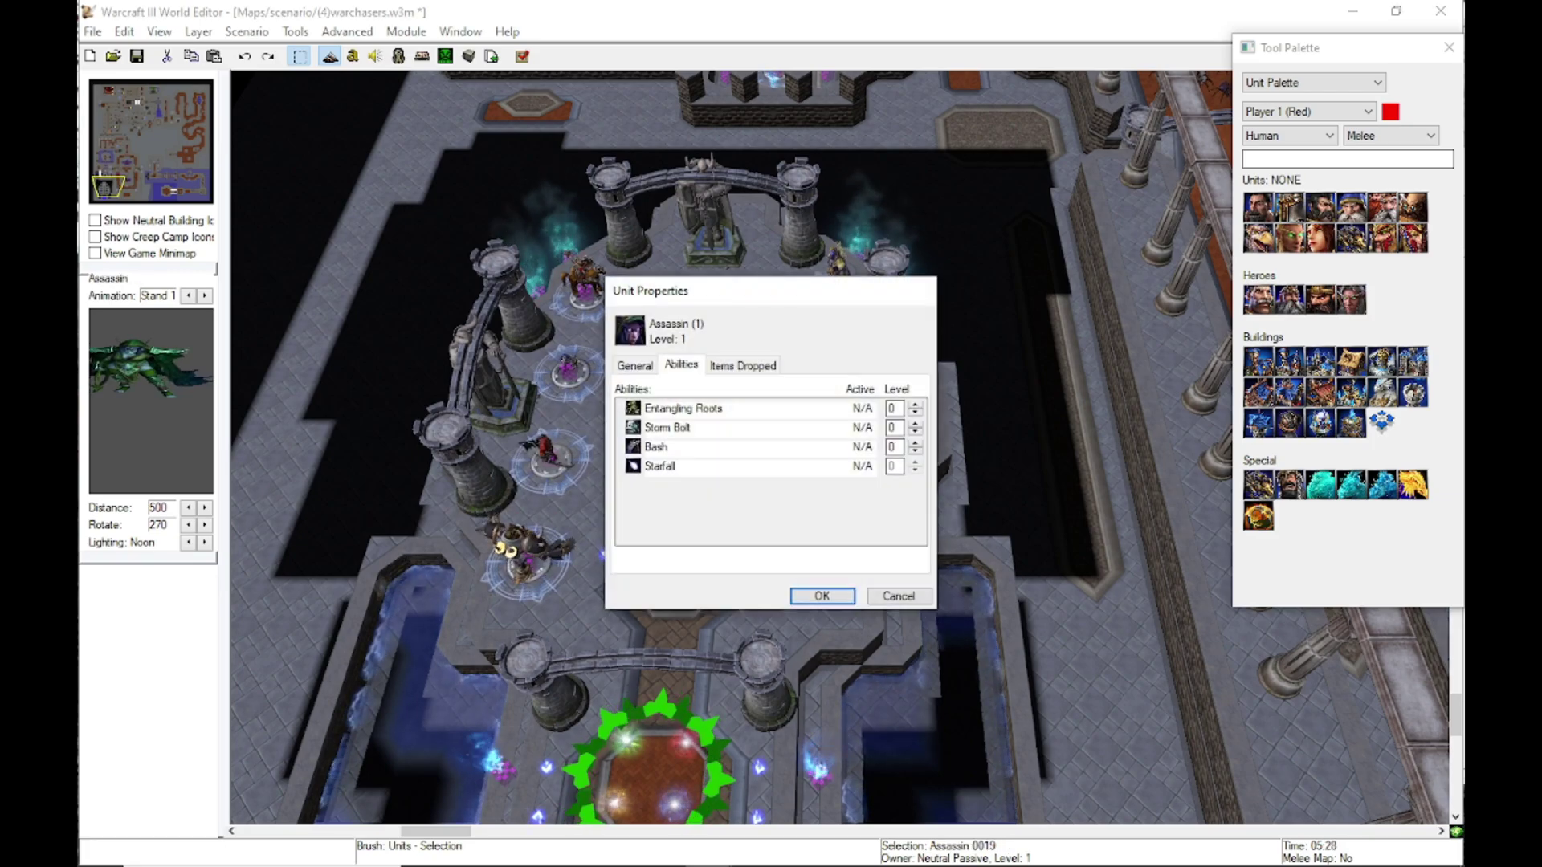
key(Return)
key(Return)
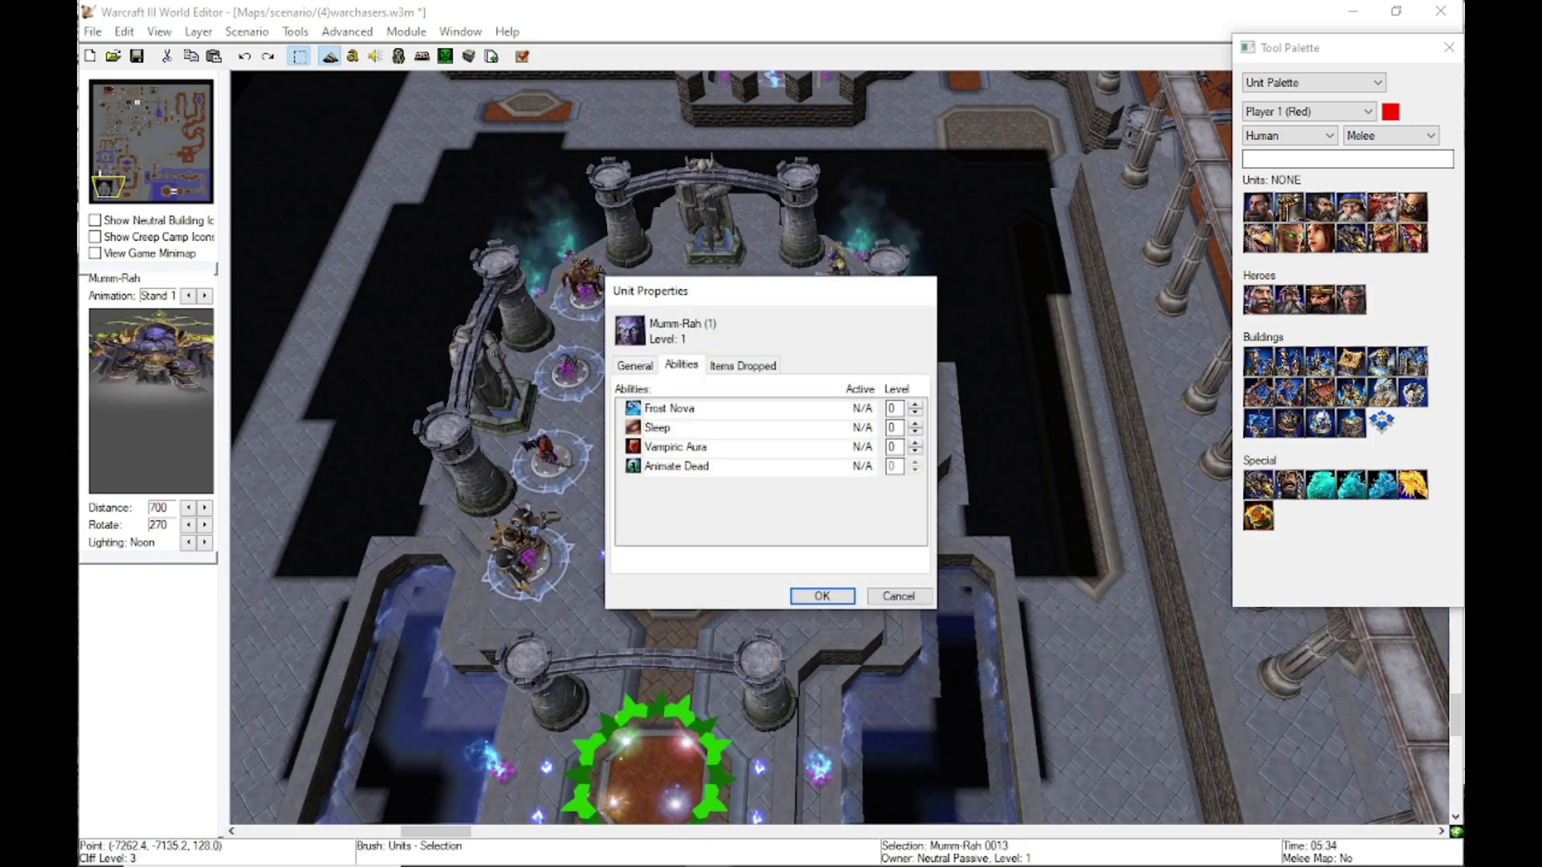
key(Return)
key(Return)
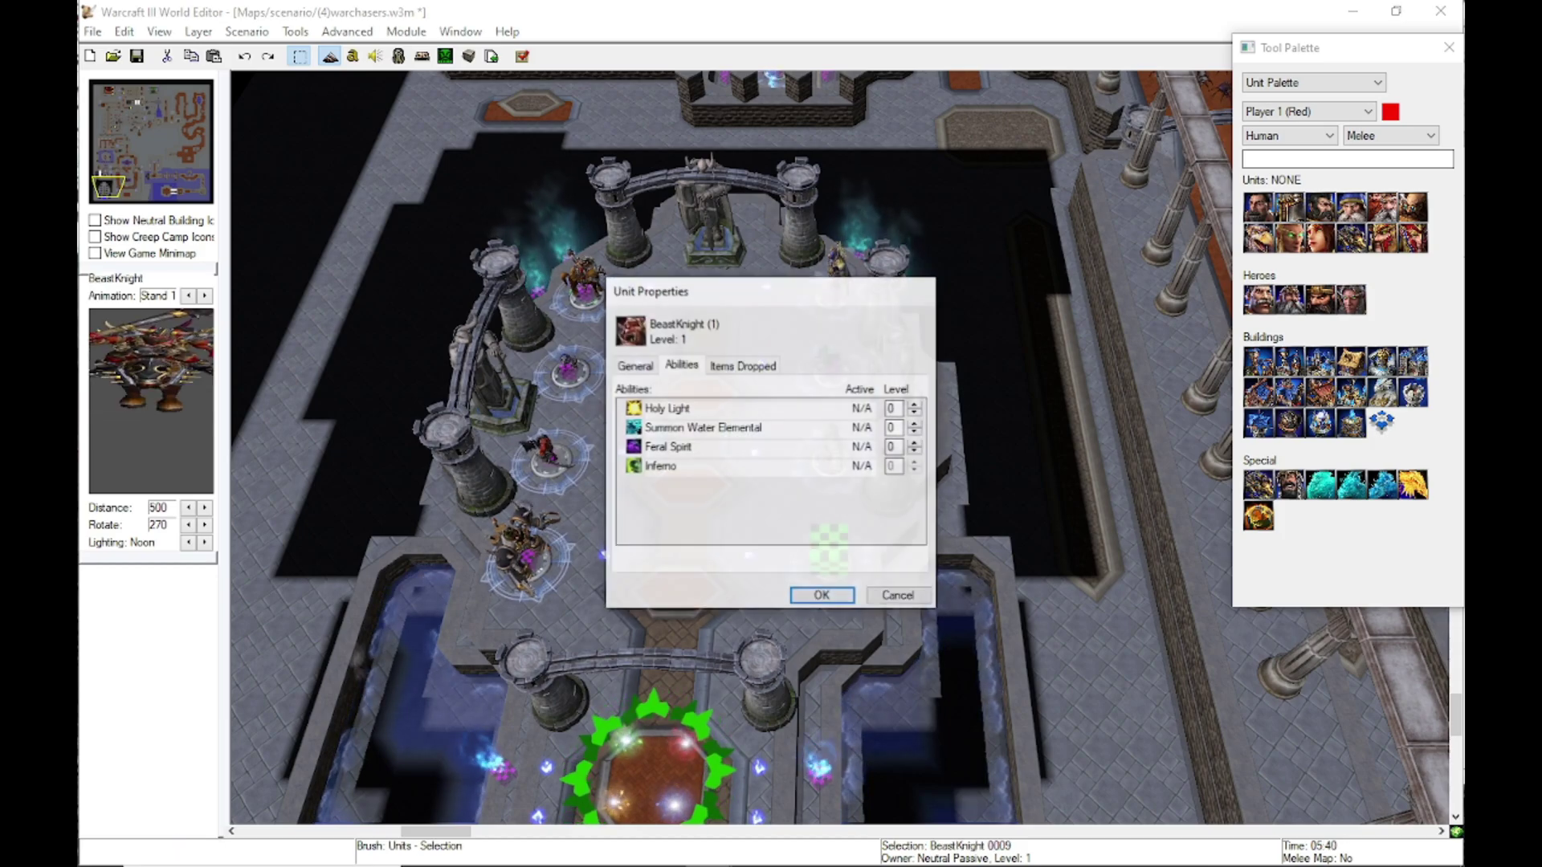
key(Return)
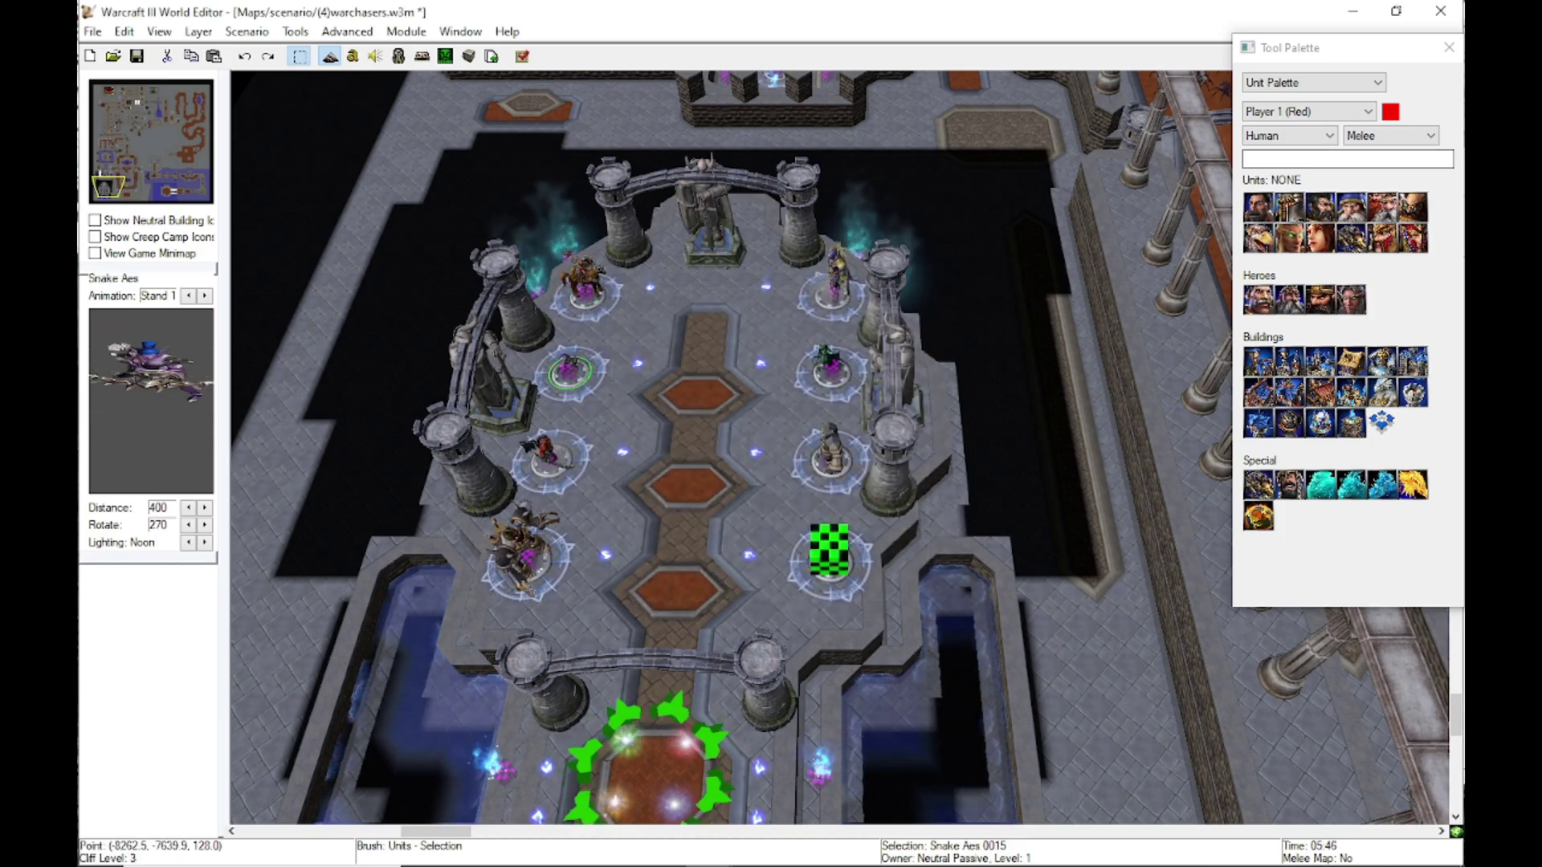
key(Return)
key(Return)
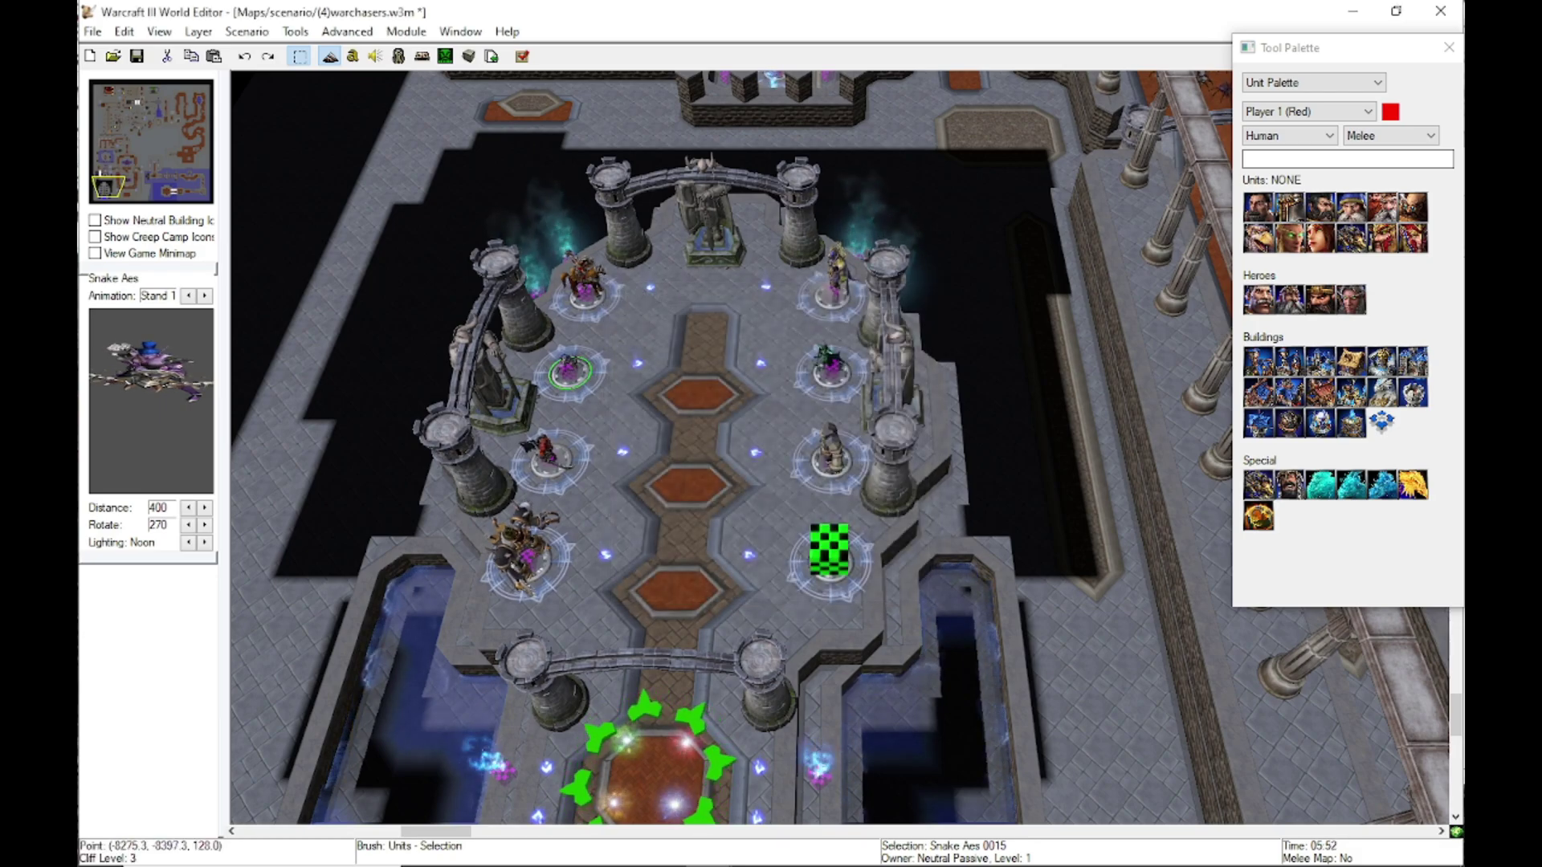
double_click(523, 563)
click(823, 595)
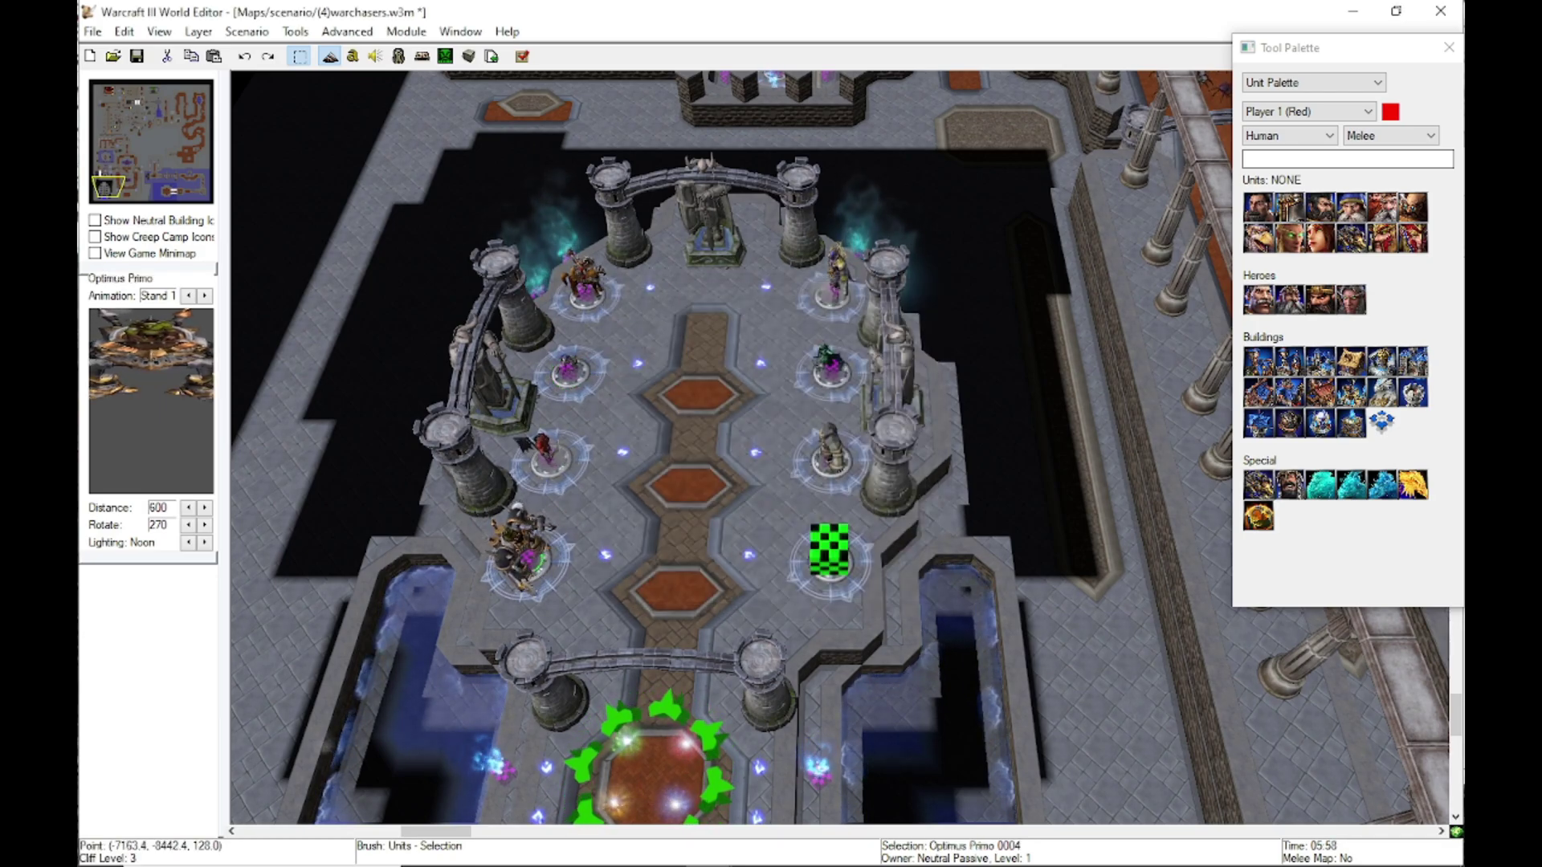
double_click(829, 554)
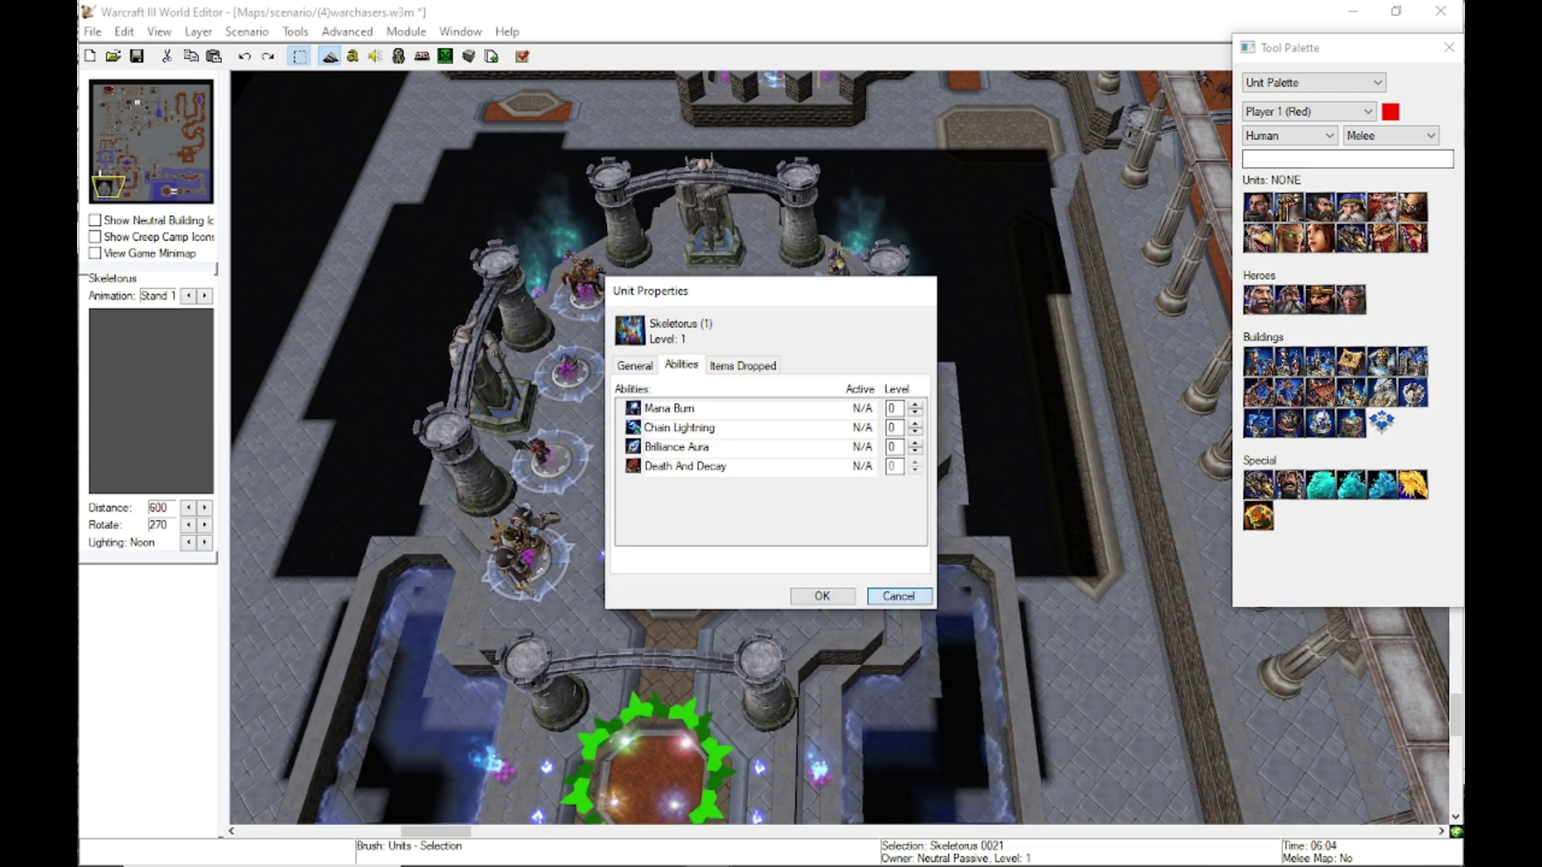
key(Return)
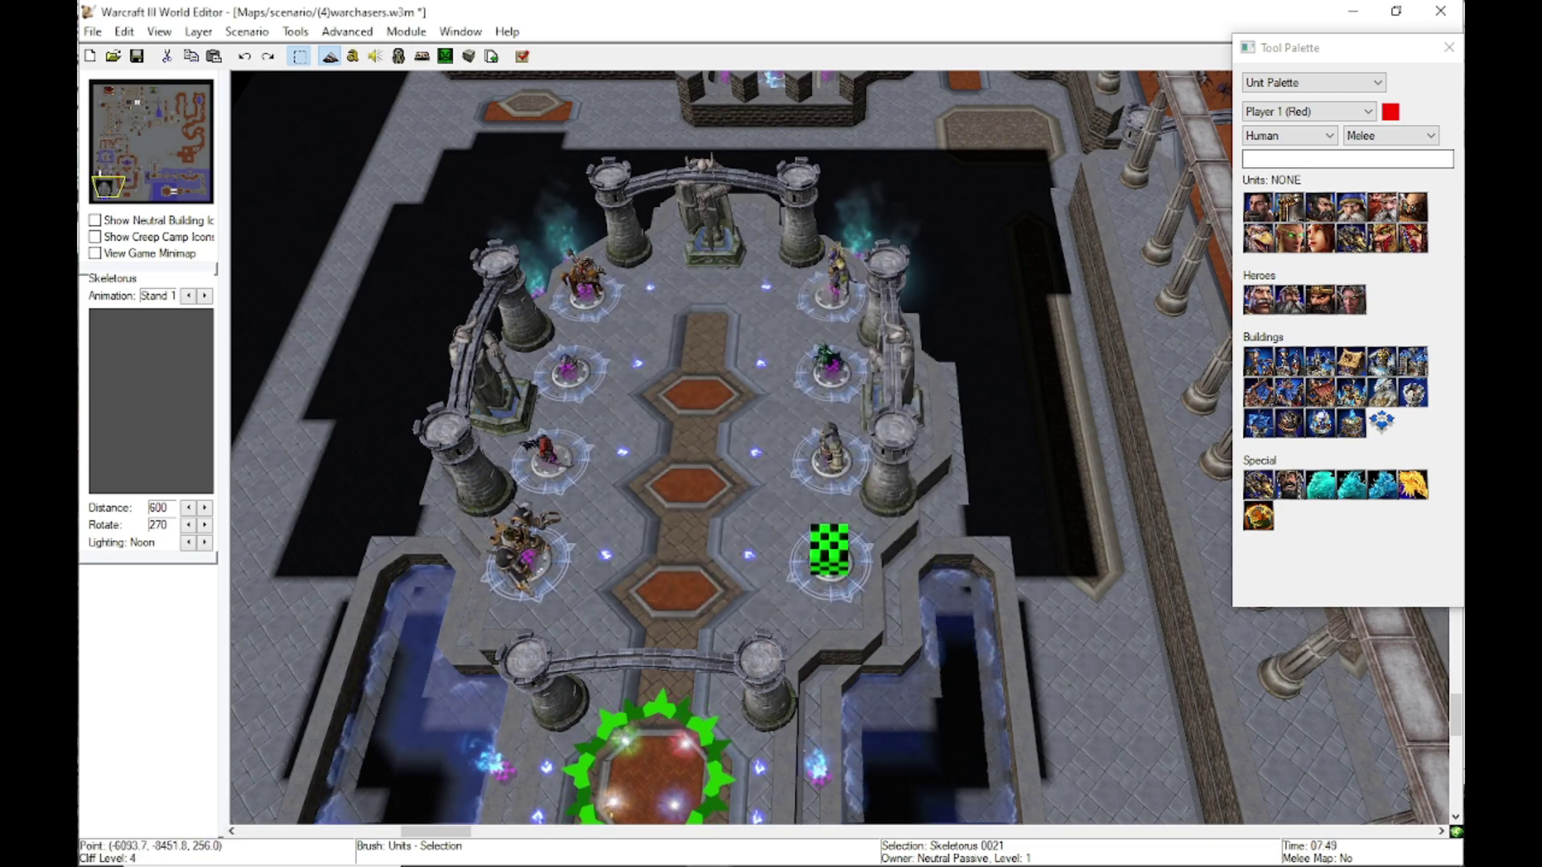
- Set the map's name to WarChasers[FIXED] in the map description
click(247, 32)
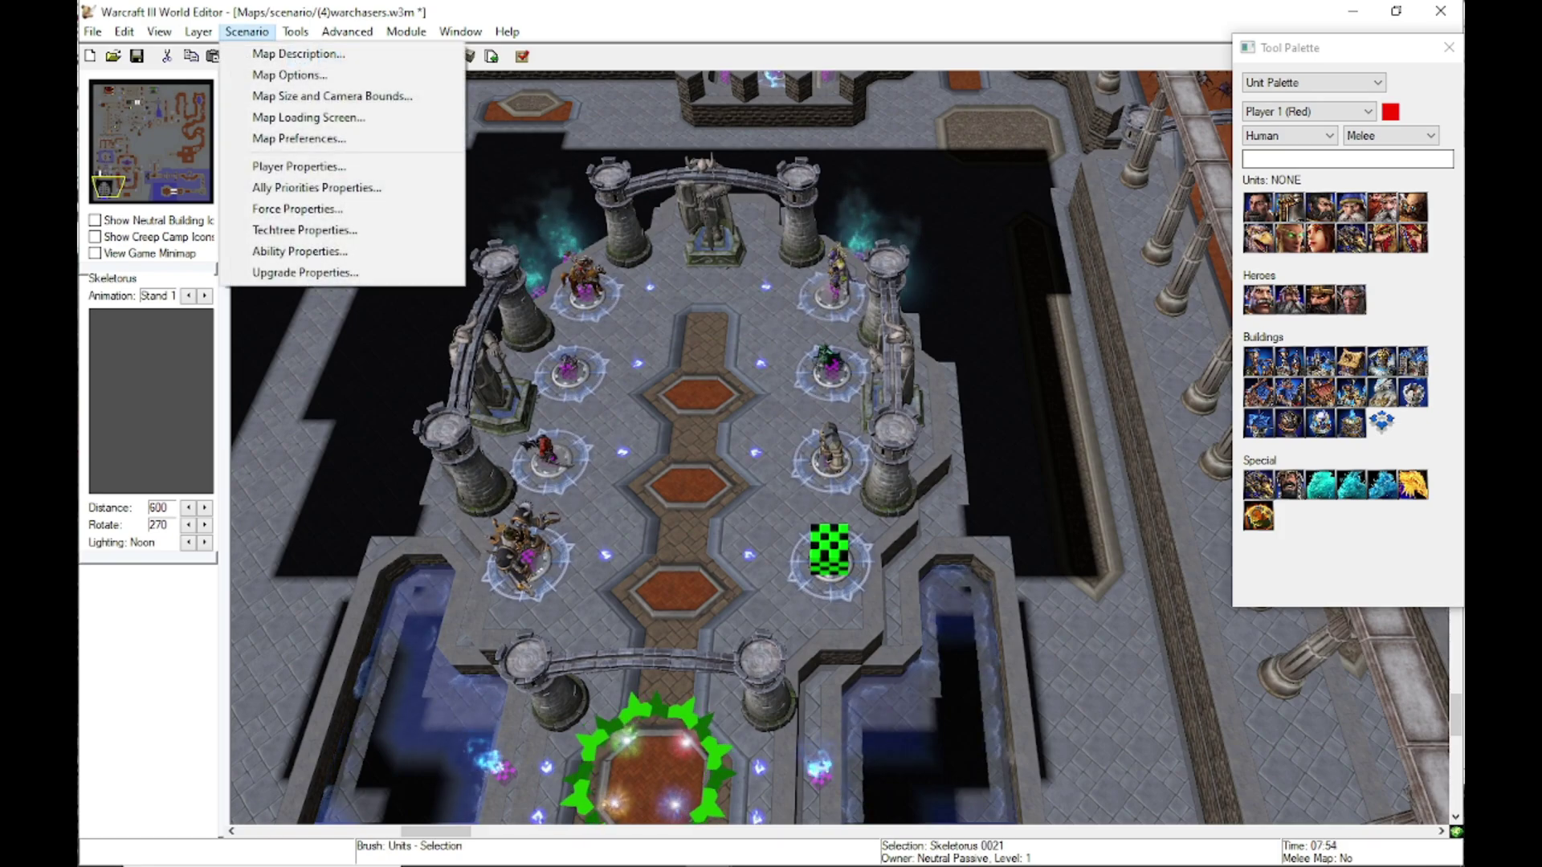
click(298, 54)
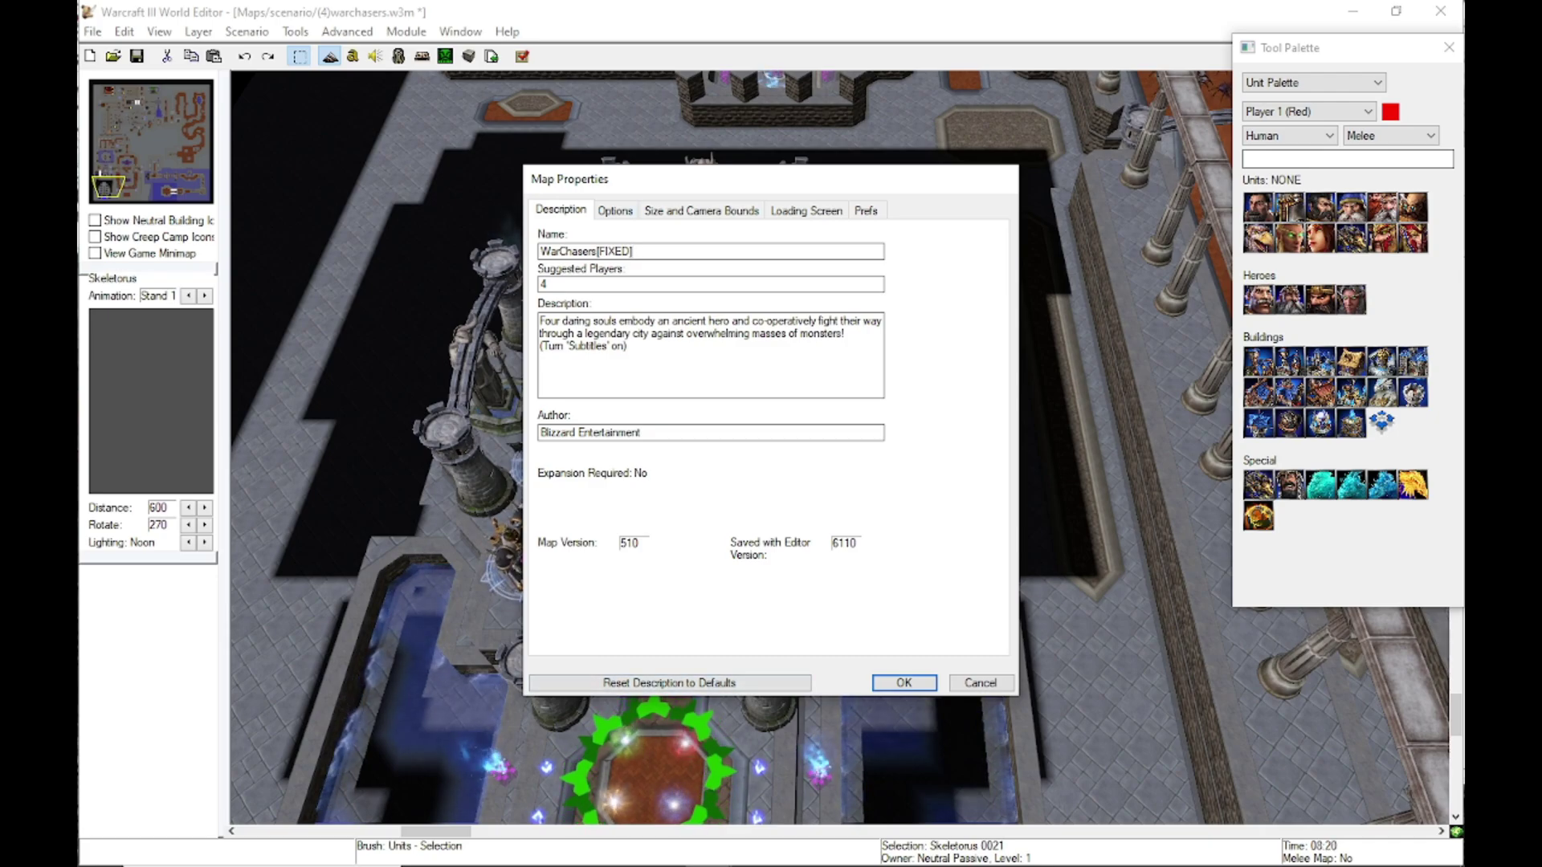
key(Return)
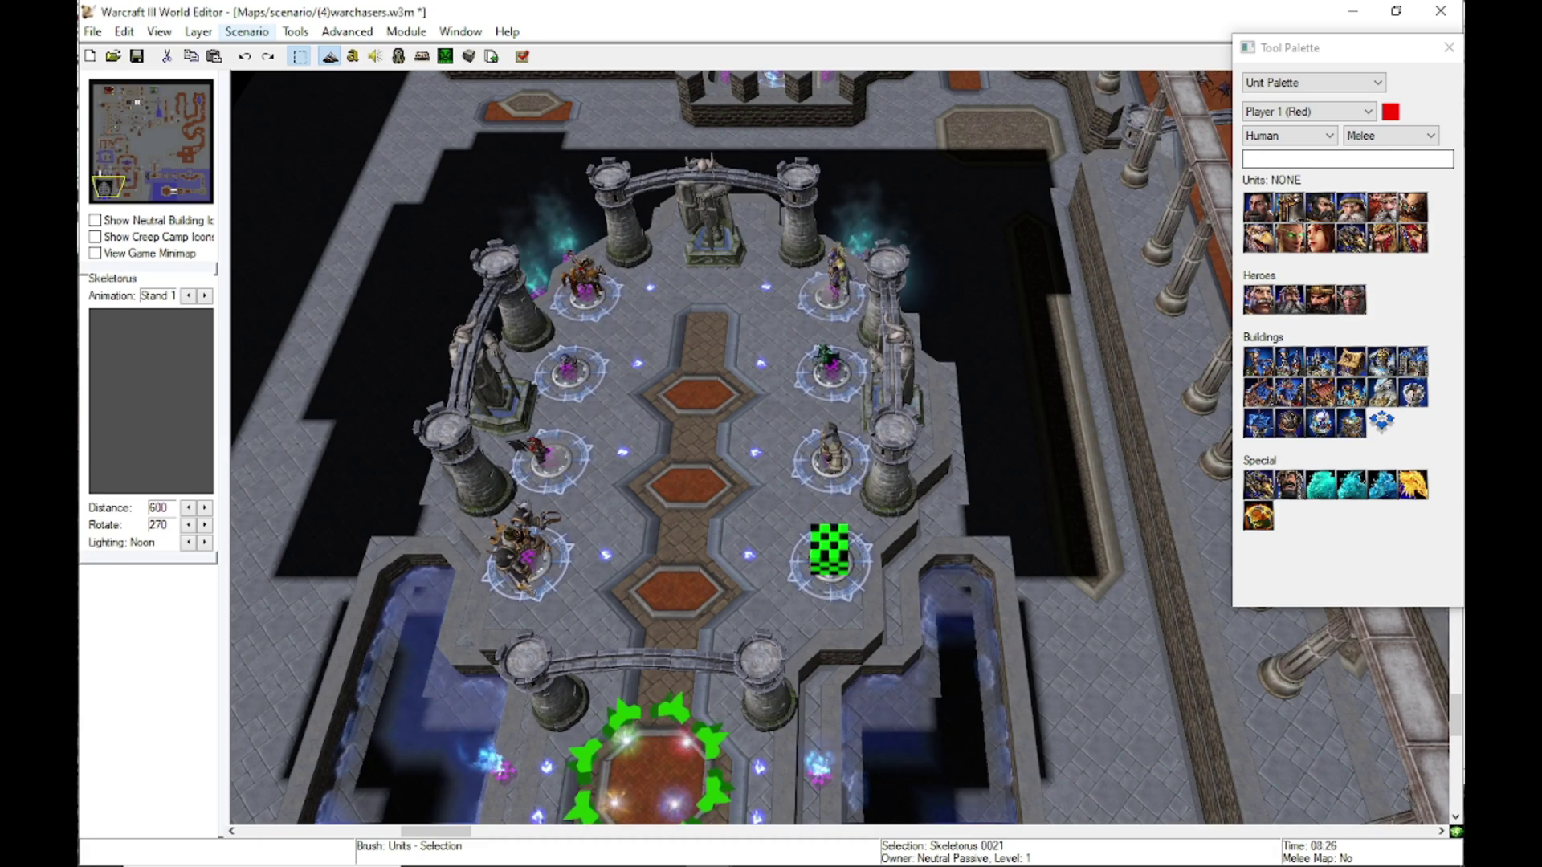
click(246, 32)
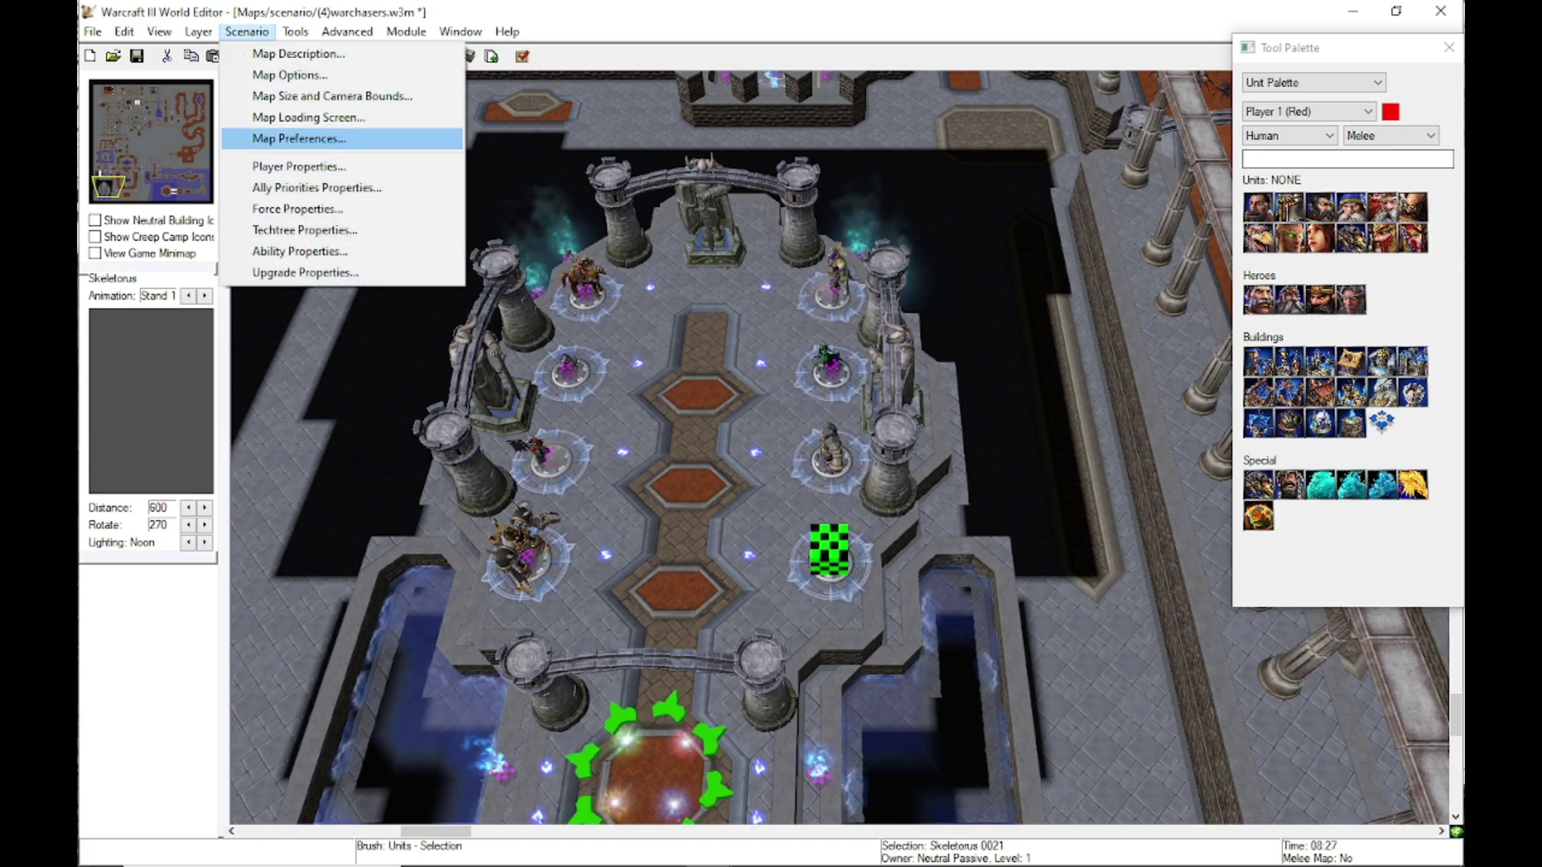
mouse_move(92, 32)
key(Down)
key(Down)
key(Down)
key(Down)
key(Down)
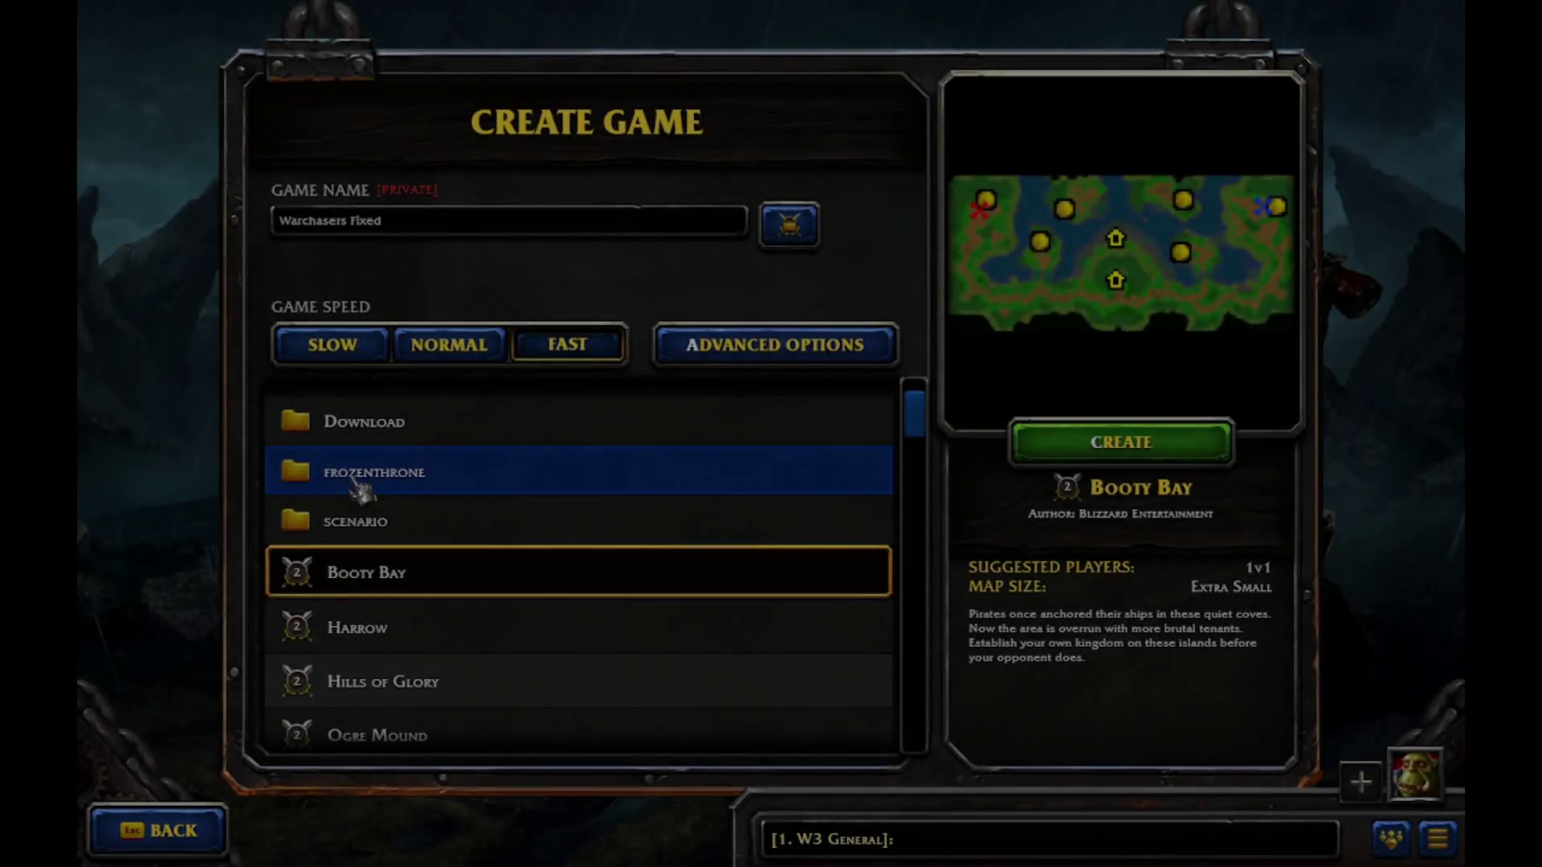
- In Warcraft III, create the Warchasers Fixed game with the WarChasers[FIXED] map from the Download folder and start it
click(370, 535)
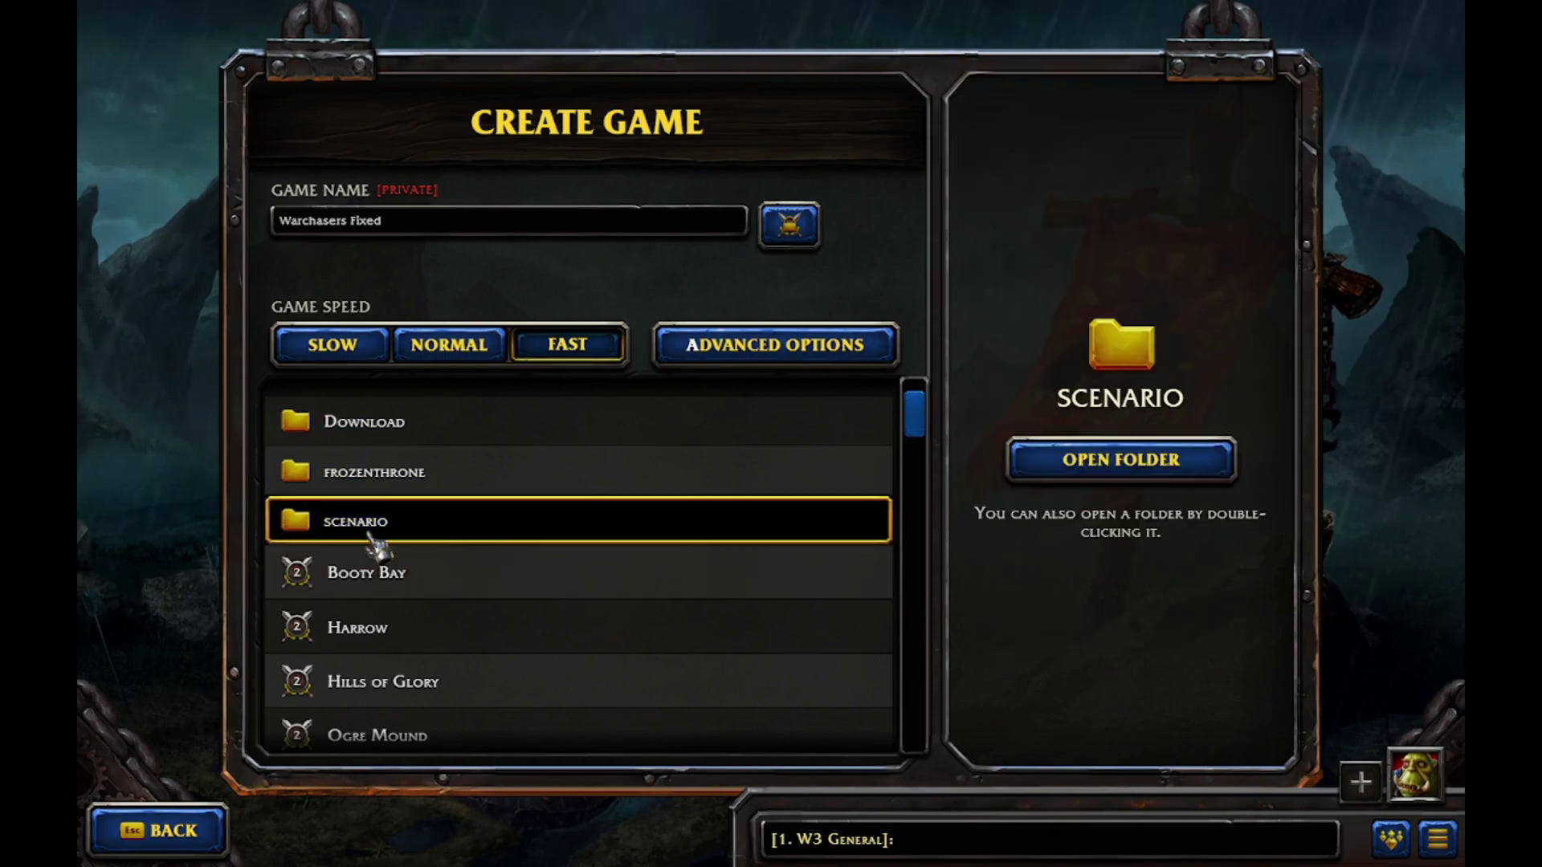
click(387, 433)
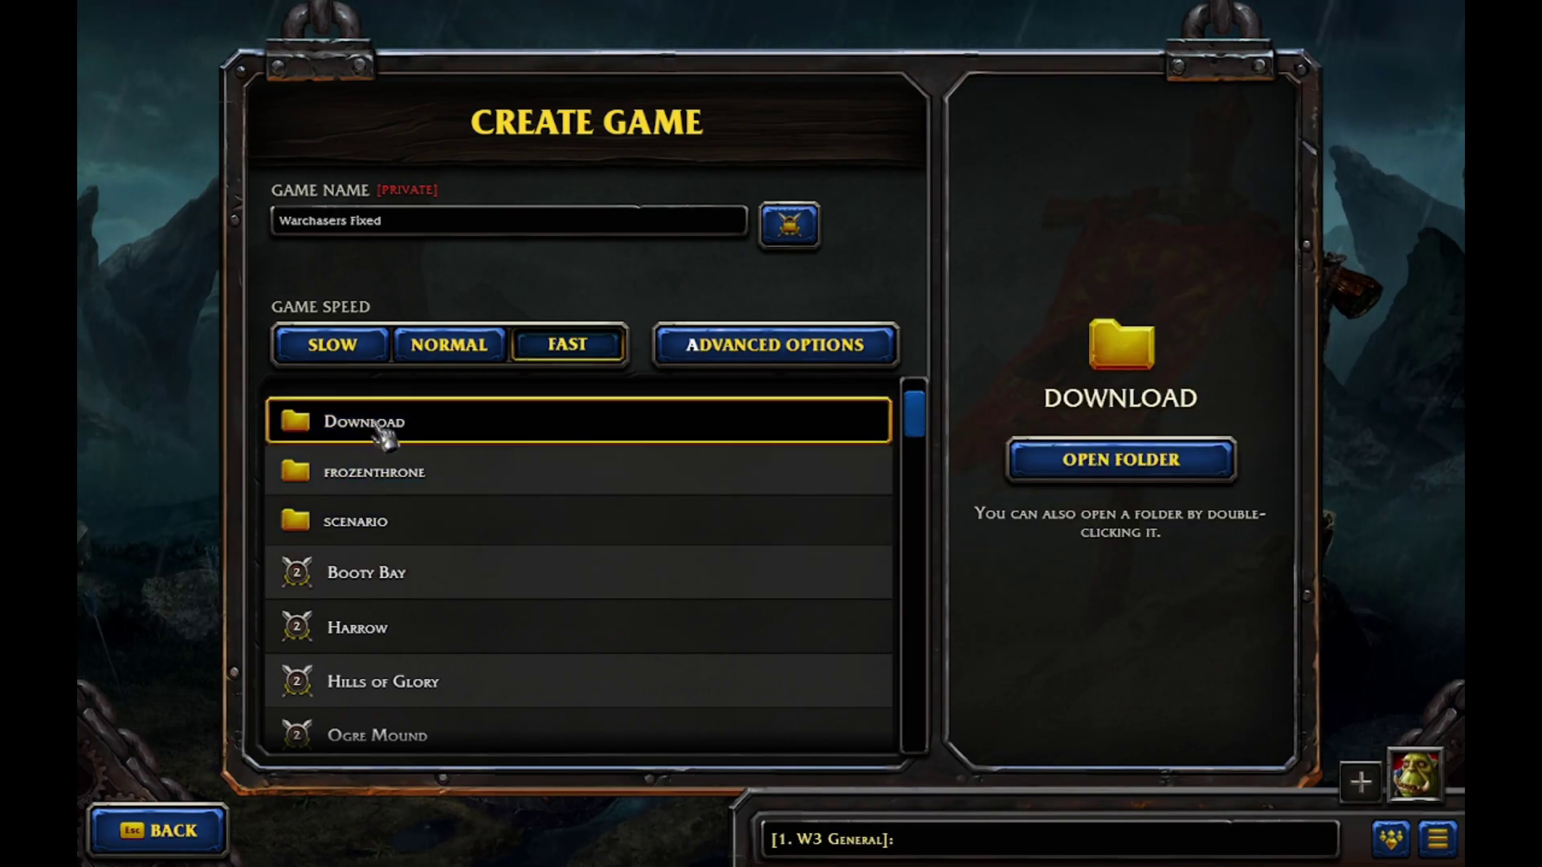
double_click(378, 424)
scroll(833, 447, down, 3)
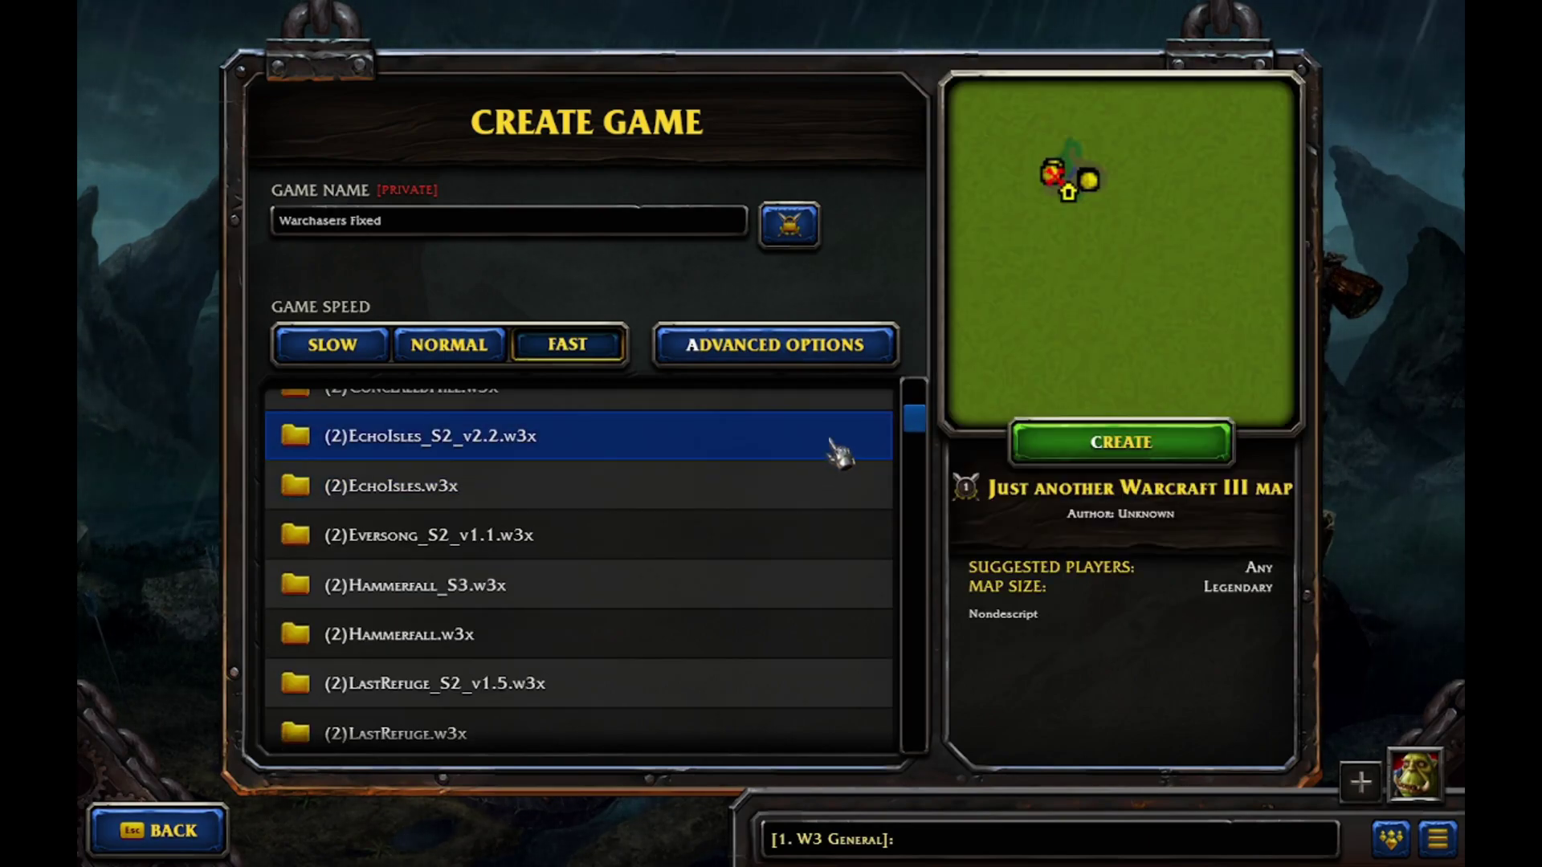
drag(913, 420, 931, 803)
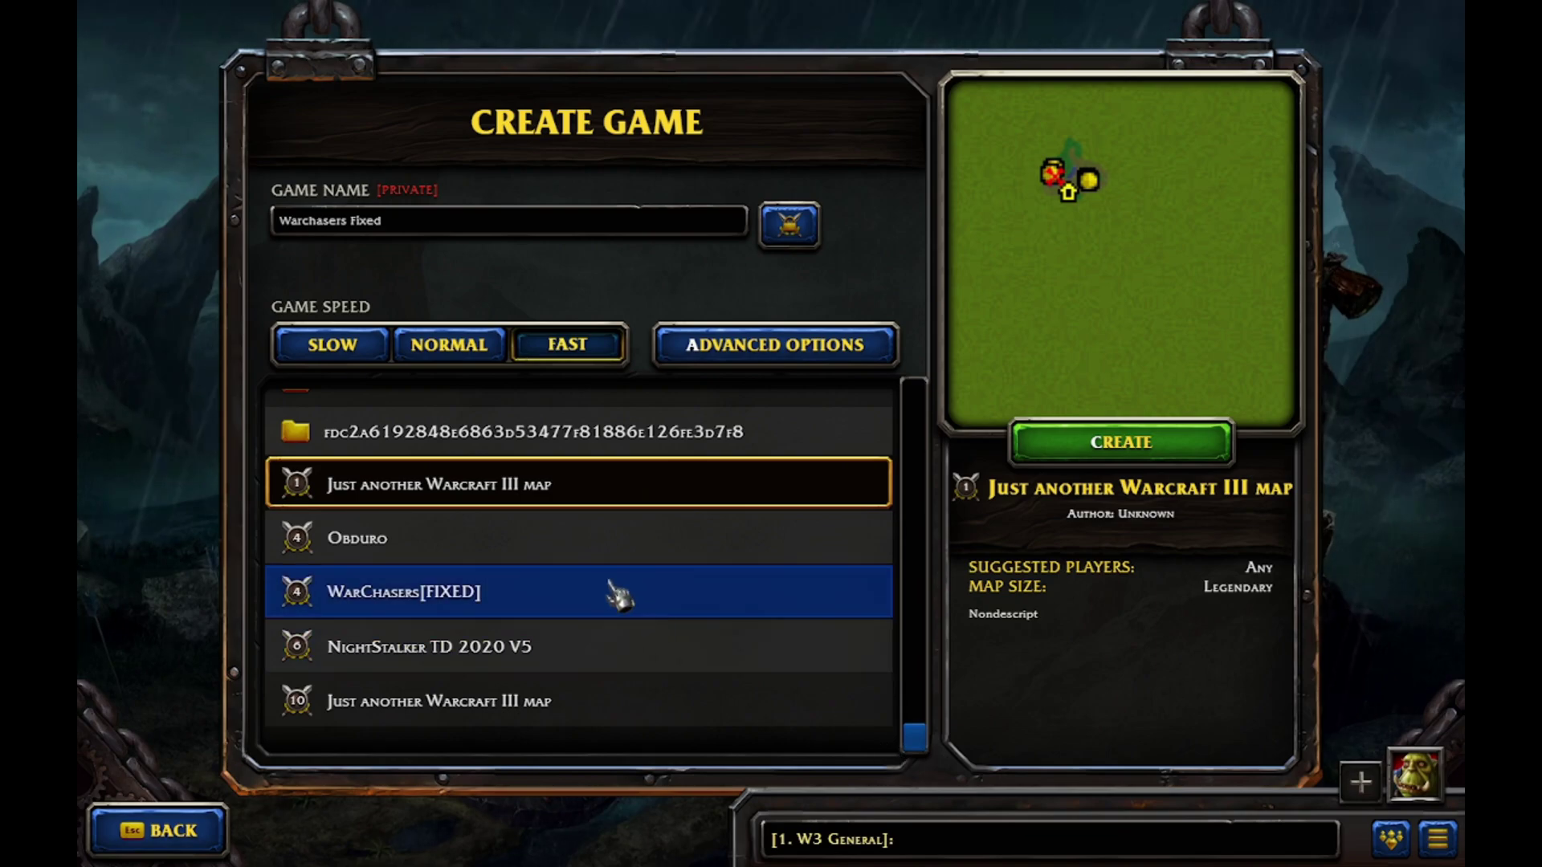
click(410, 614)
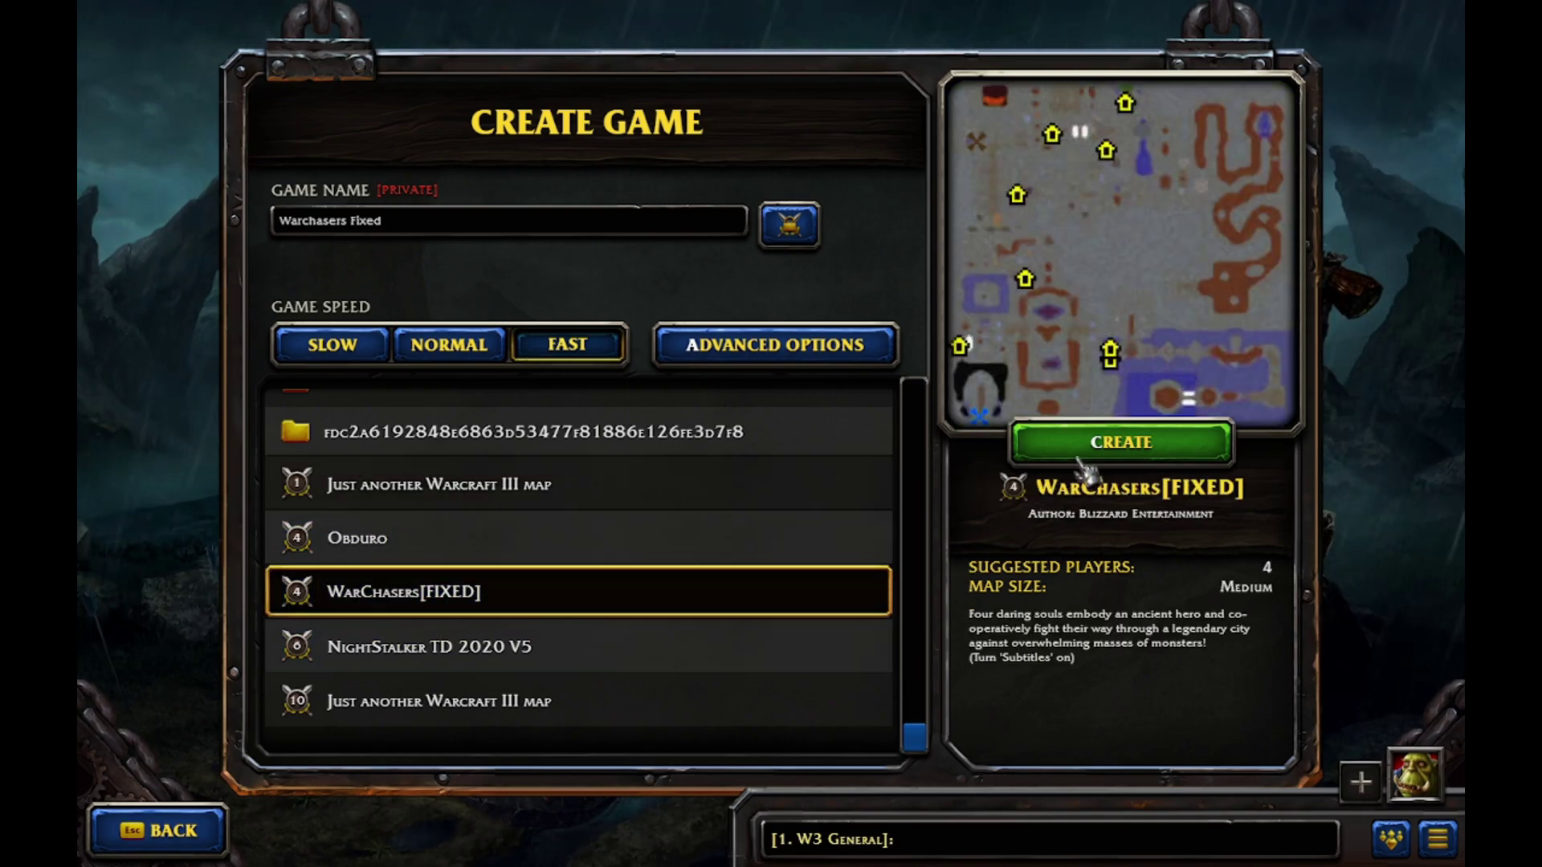
click(1094, 447)
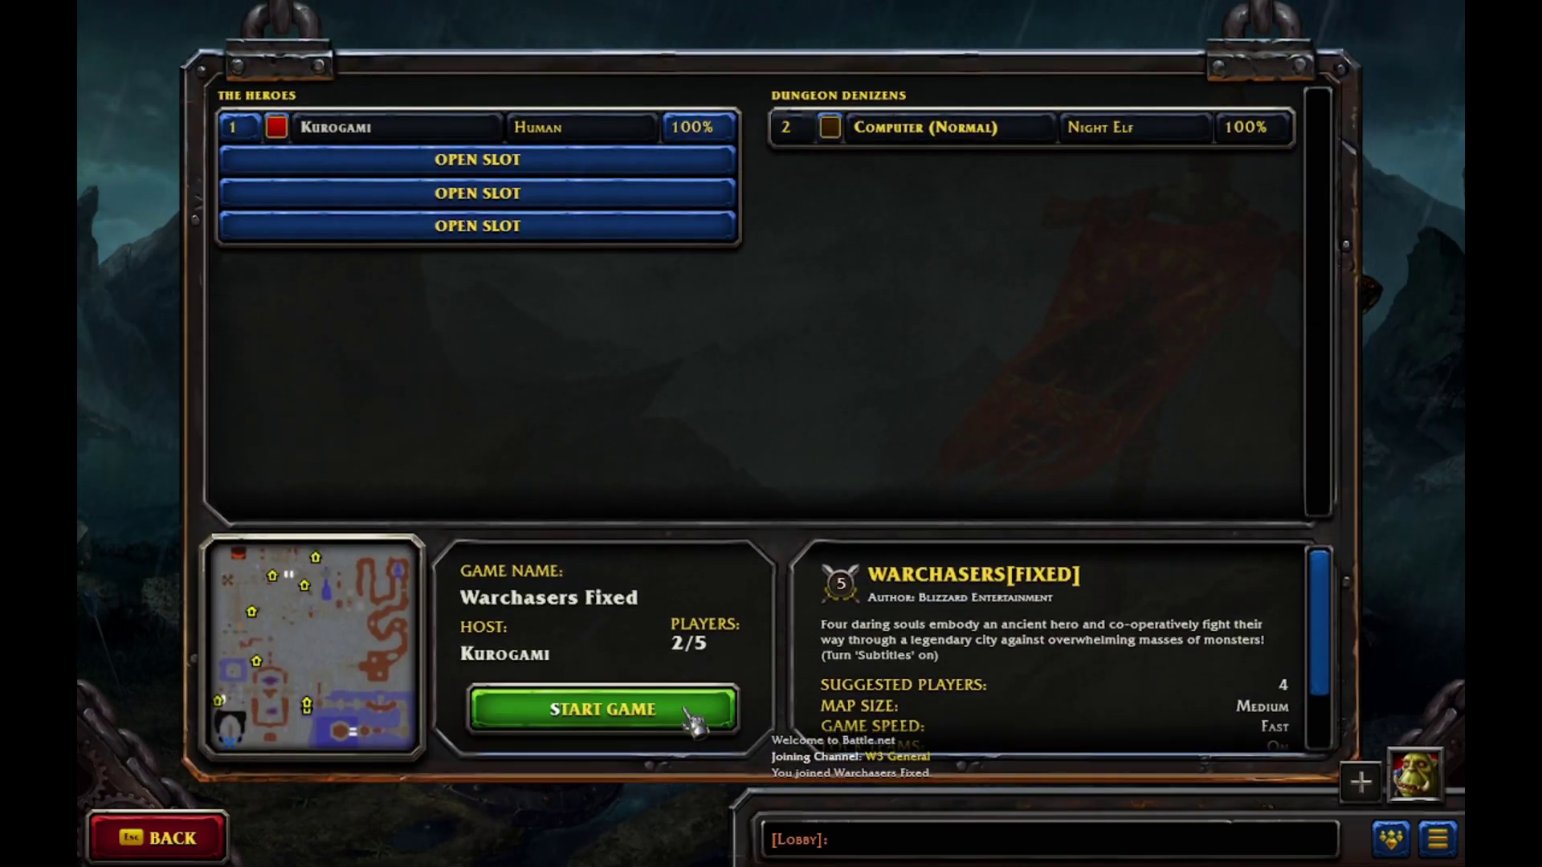
click(686, 707)
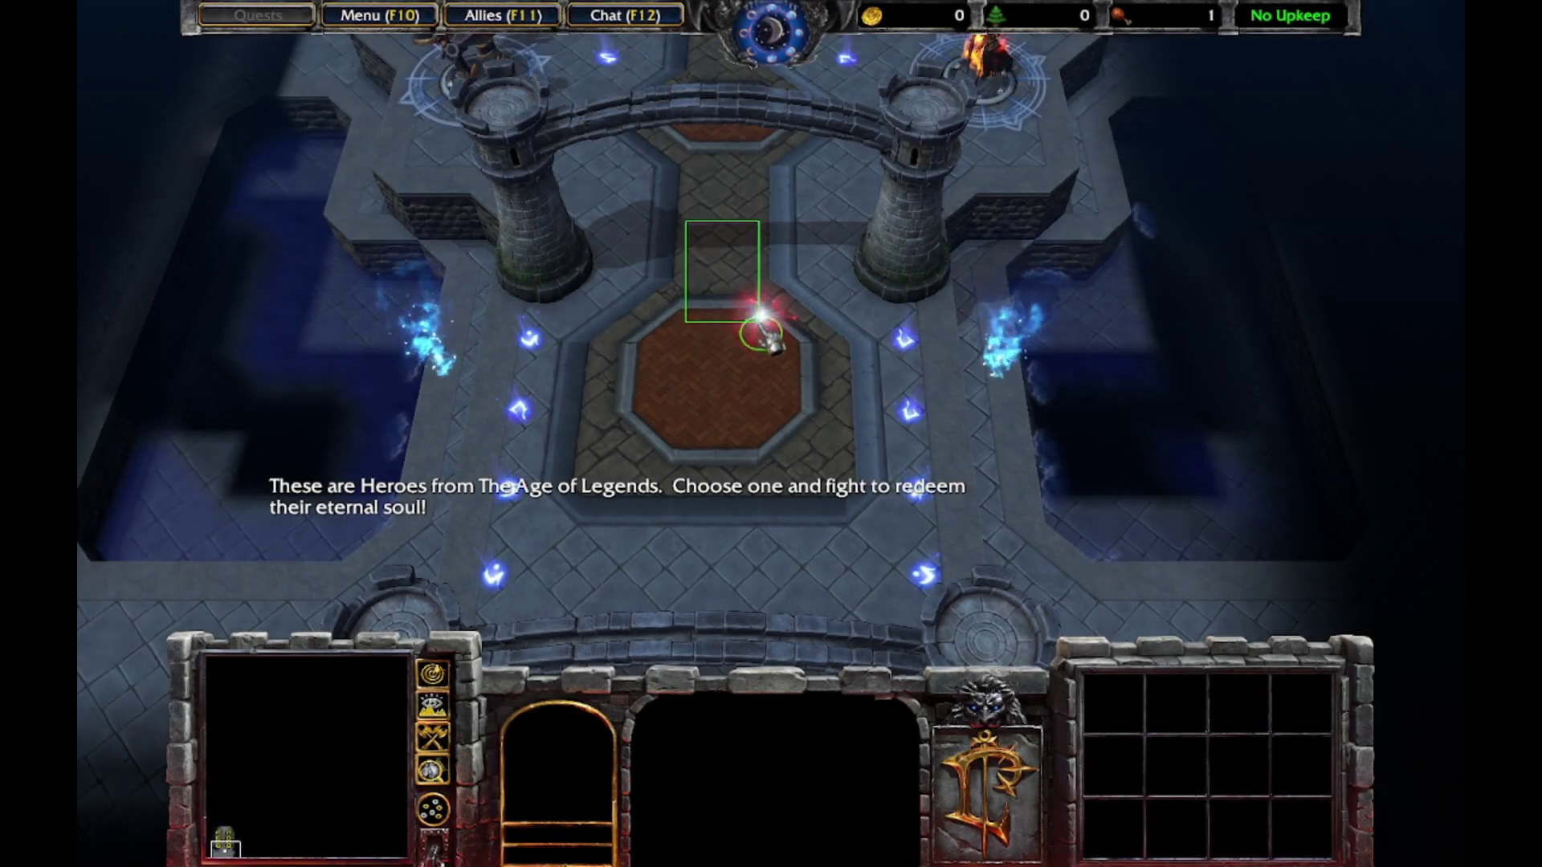
- Select the wisp and send it up the central path between the heroes
drag(760, 322, 760, 322)
right_click(740, 217)
right_click(769, 185)
right_click(766, 174)
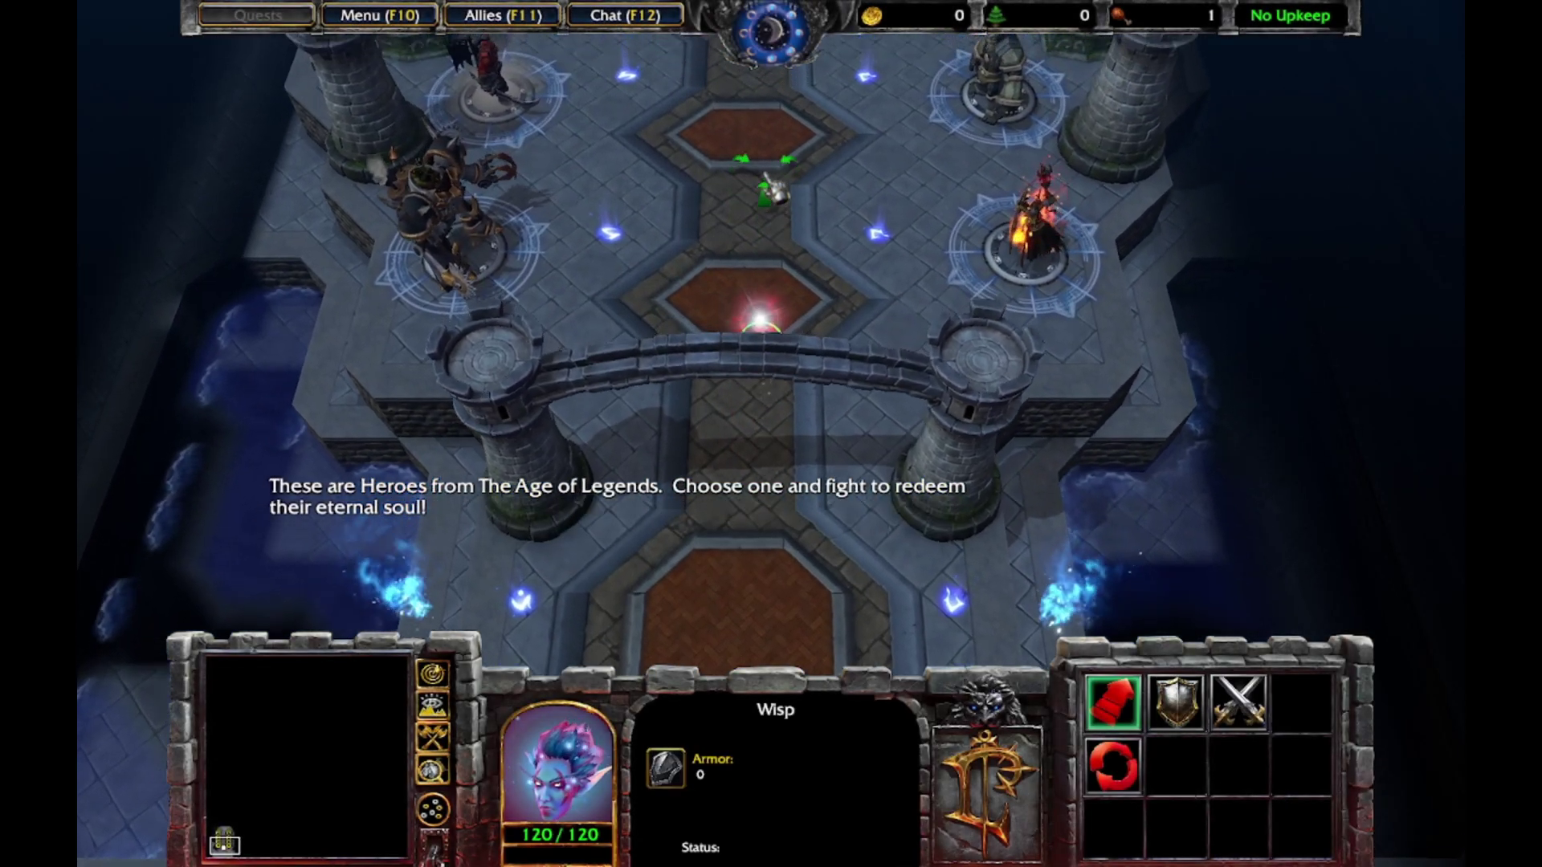
- Check the inventories of Skeletorus, Optimus Primo, BladeBerserker and Snake Aes
click(1054, 343)
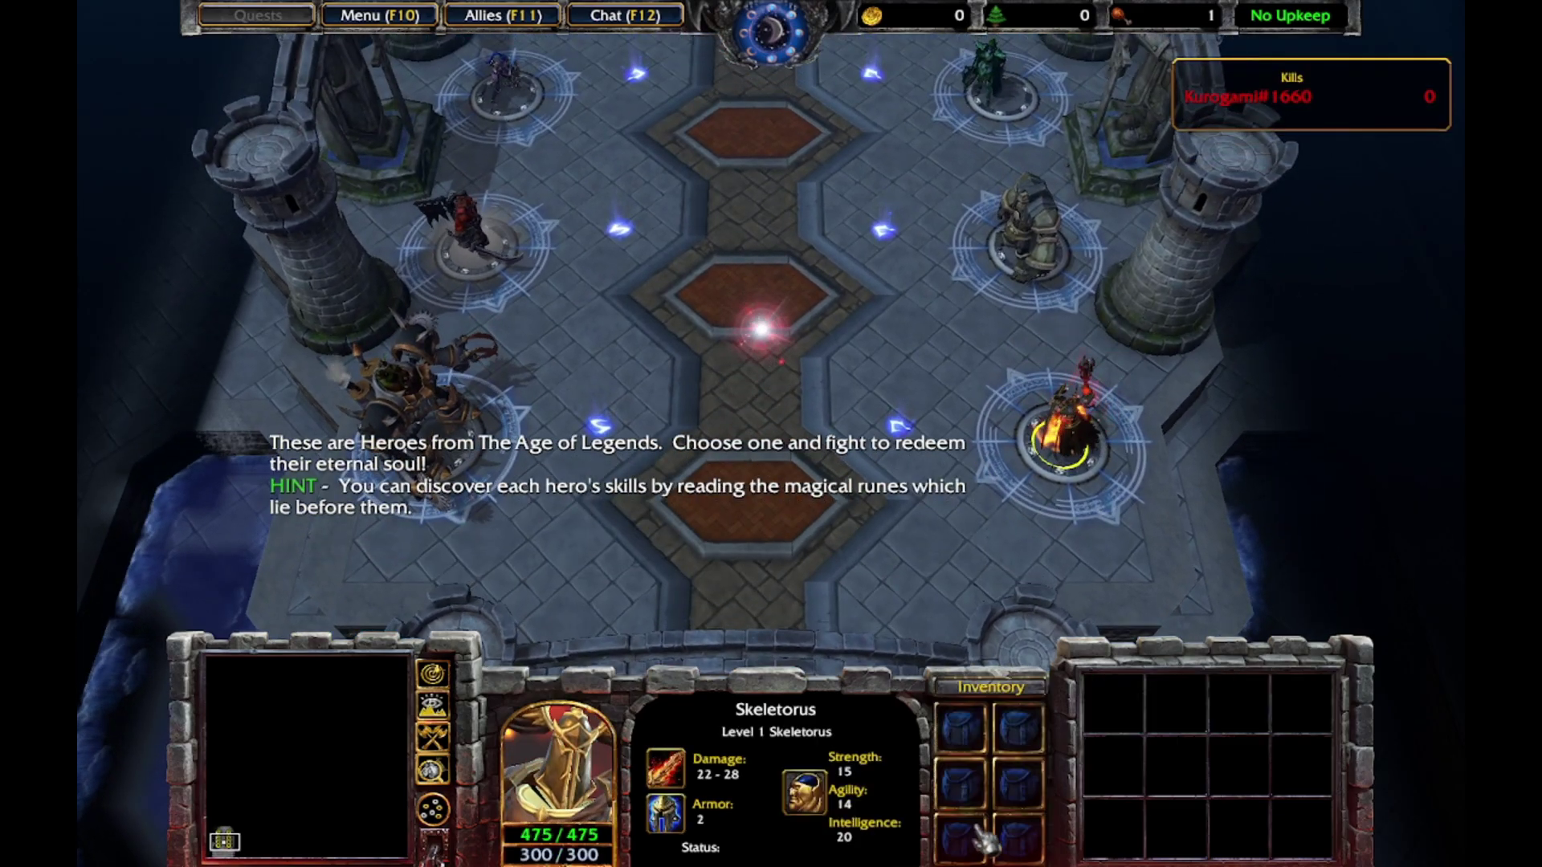
click(414, 381)
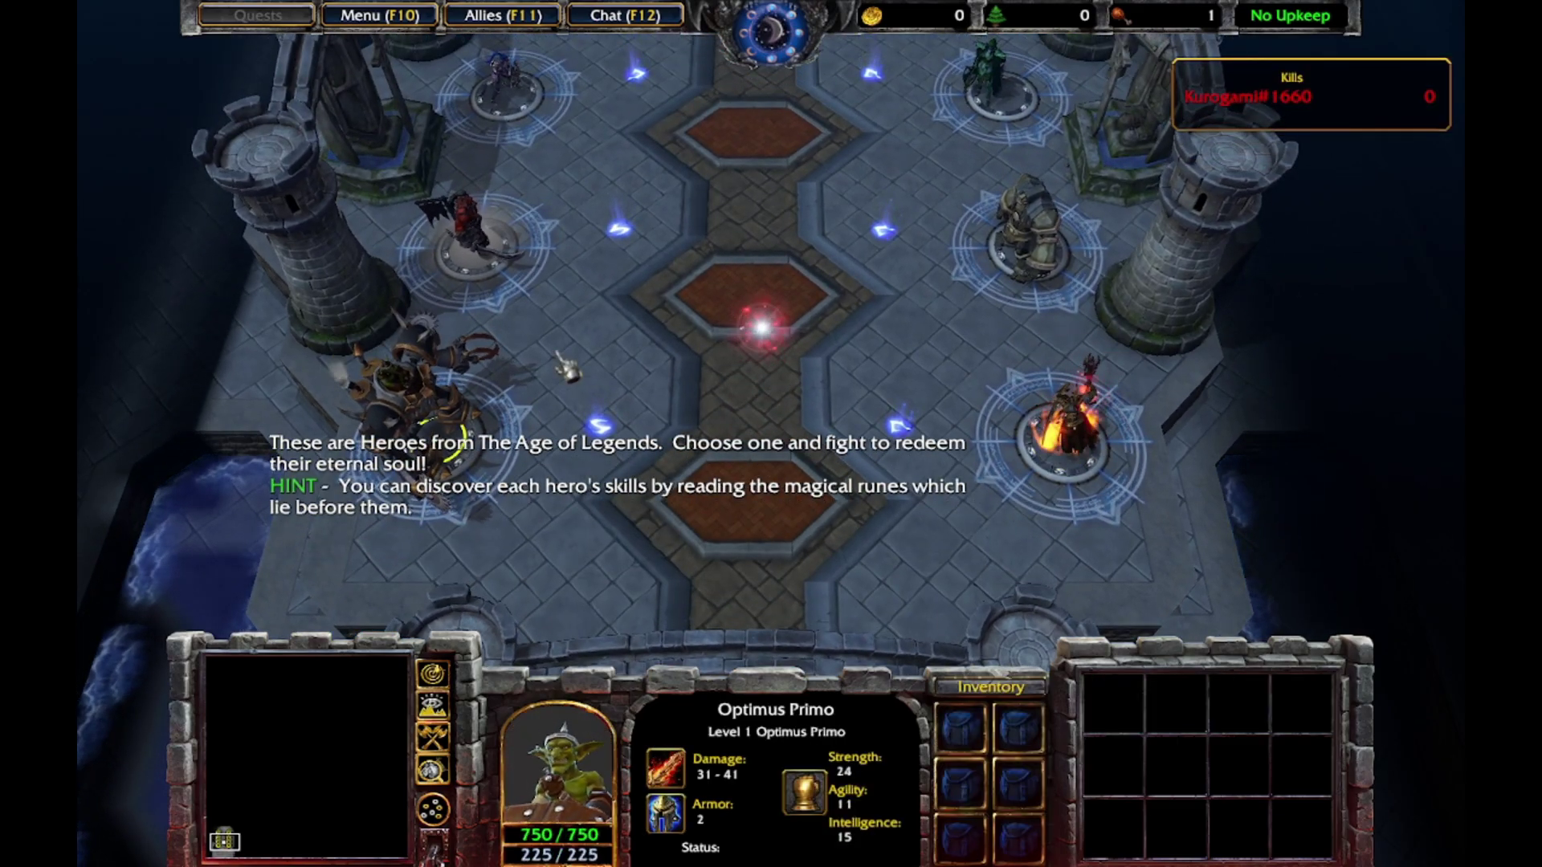
click(472, 235)
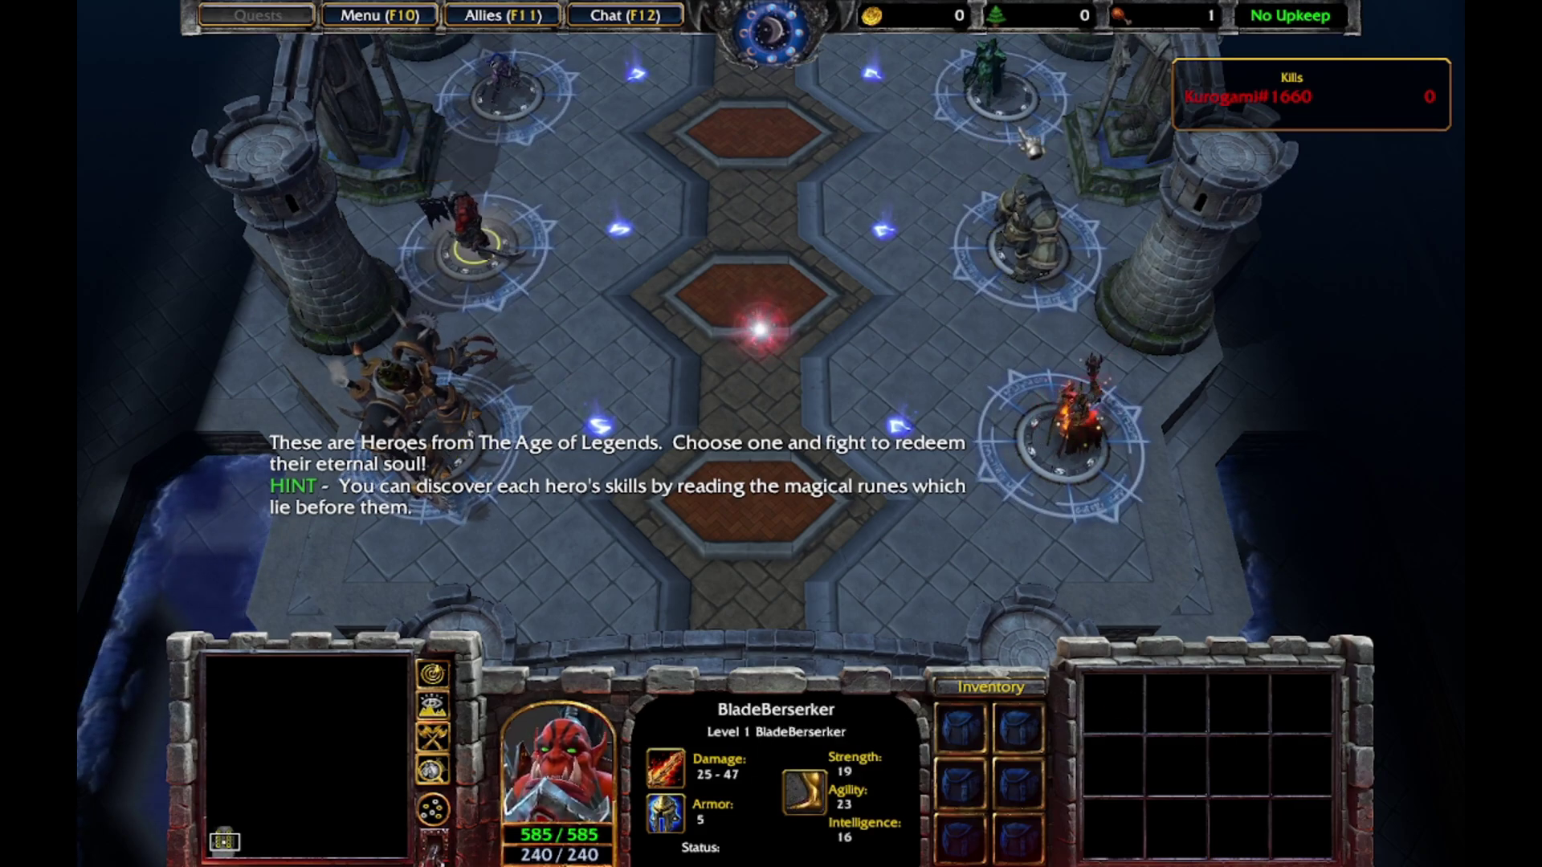
click(523, 71)
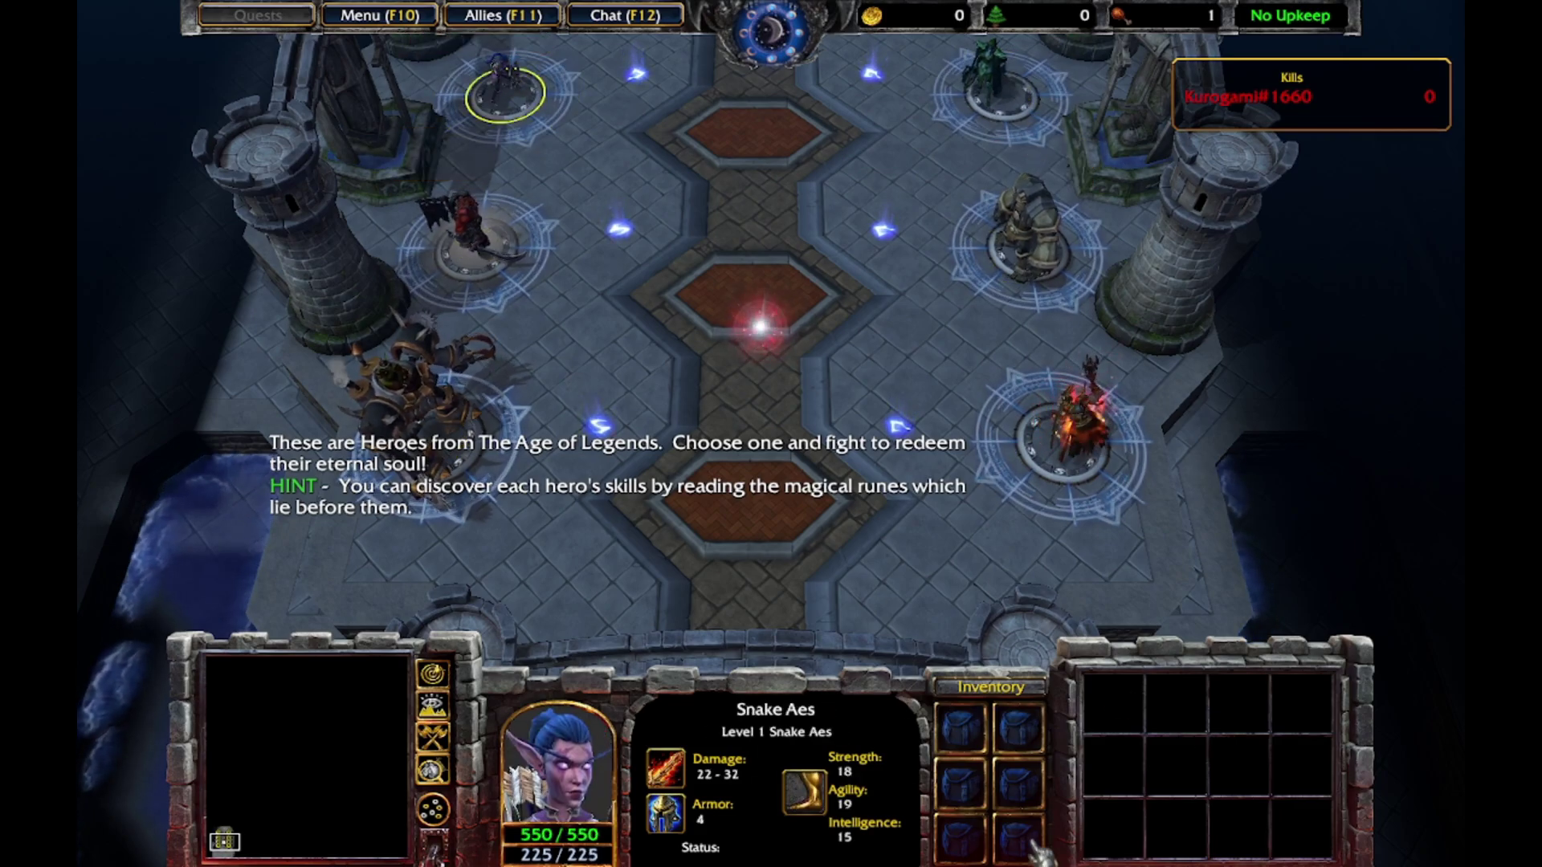
- Choose Skeletorus with the wisp, then select the hero and move him across the starting room
drag(821, 406, 820, 406)
right_click(998, 385)
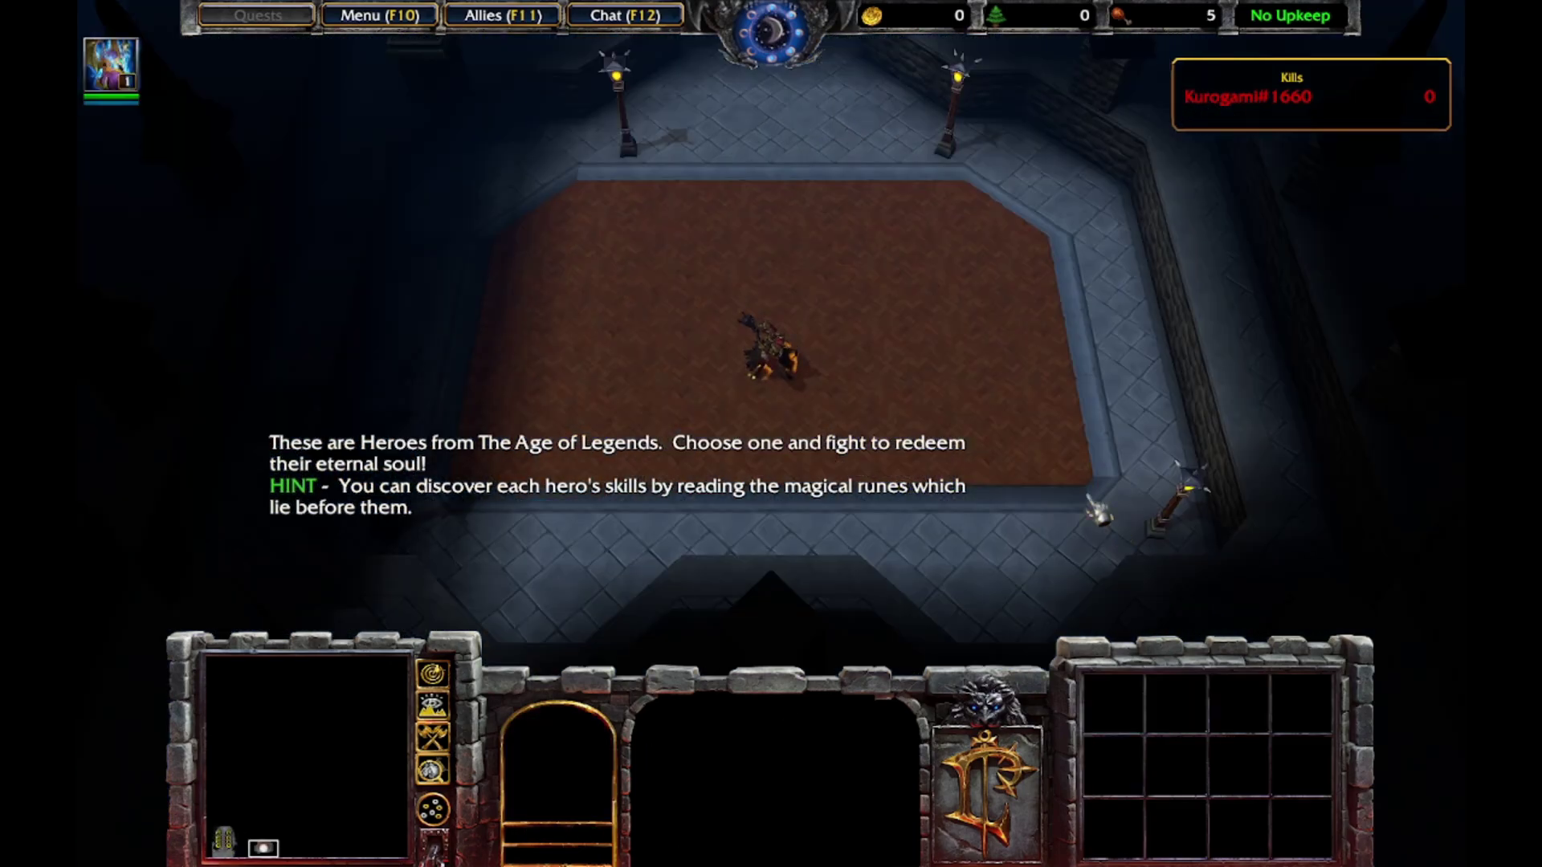
drag(650, 227, 892, 403)
right_click(875, 347)
- Test Skeletorus's inventory by trying to drop the Ankh of Reincarnation onto the floor on both sides of him
mouse_move(982, 723)
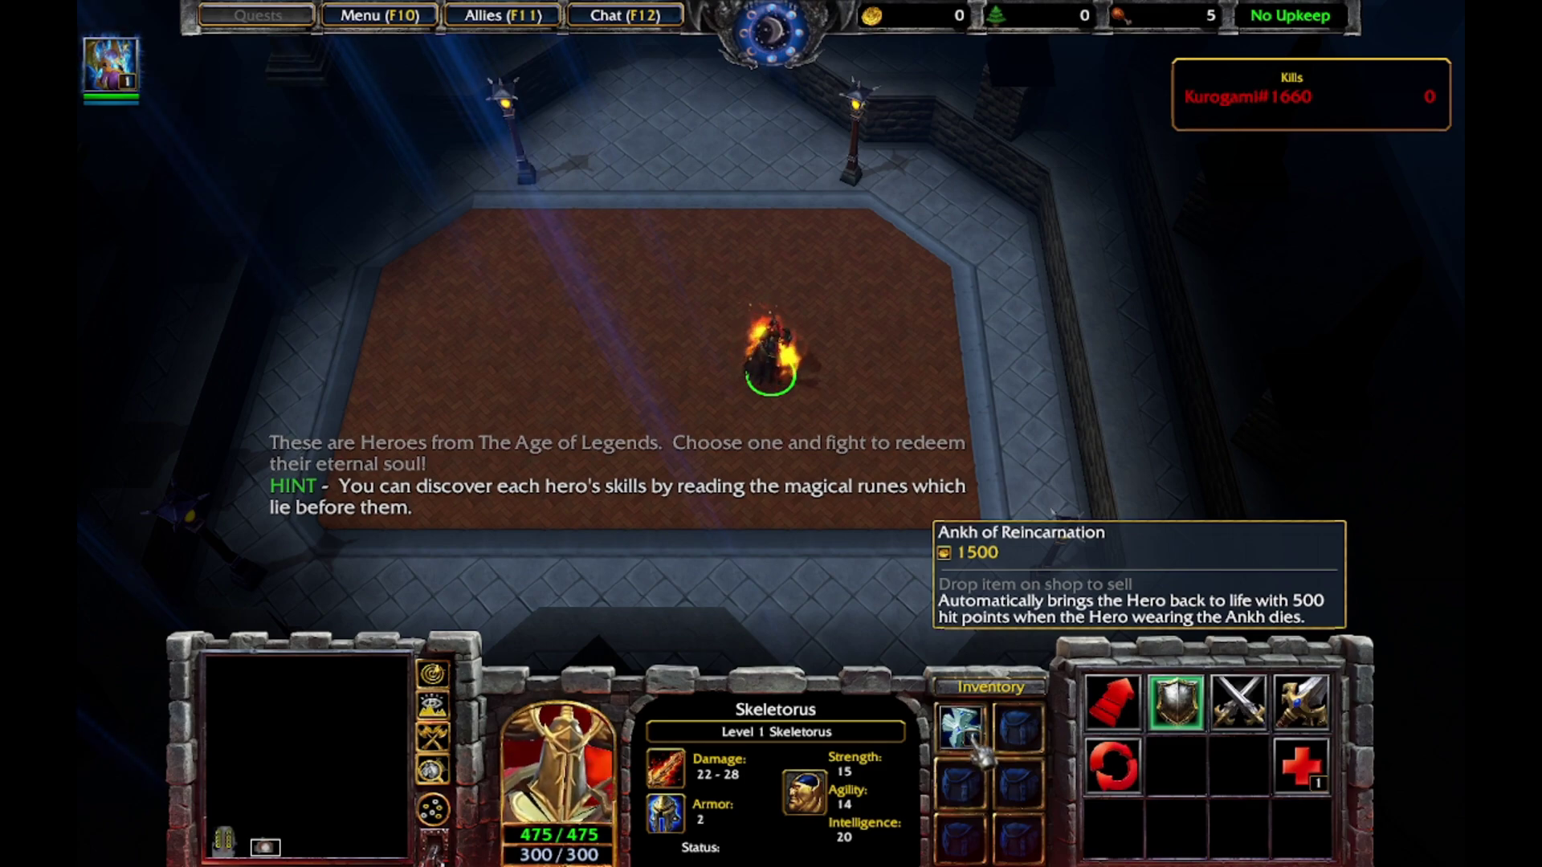
right_click(971, 740)
click(695, 389)
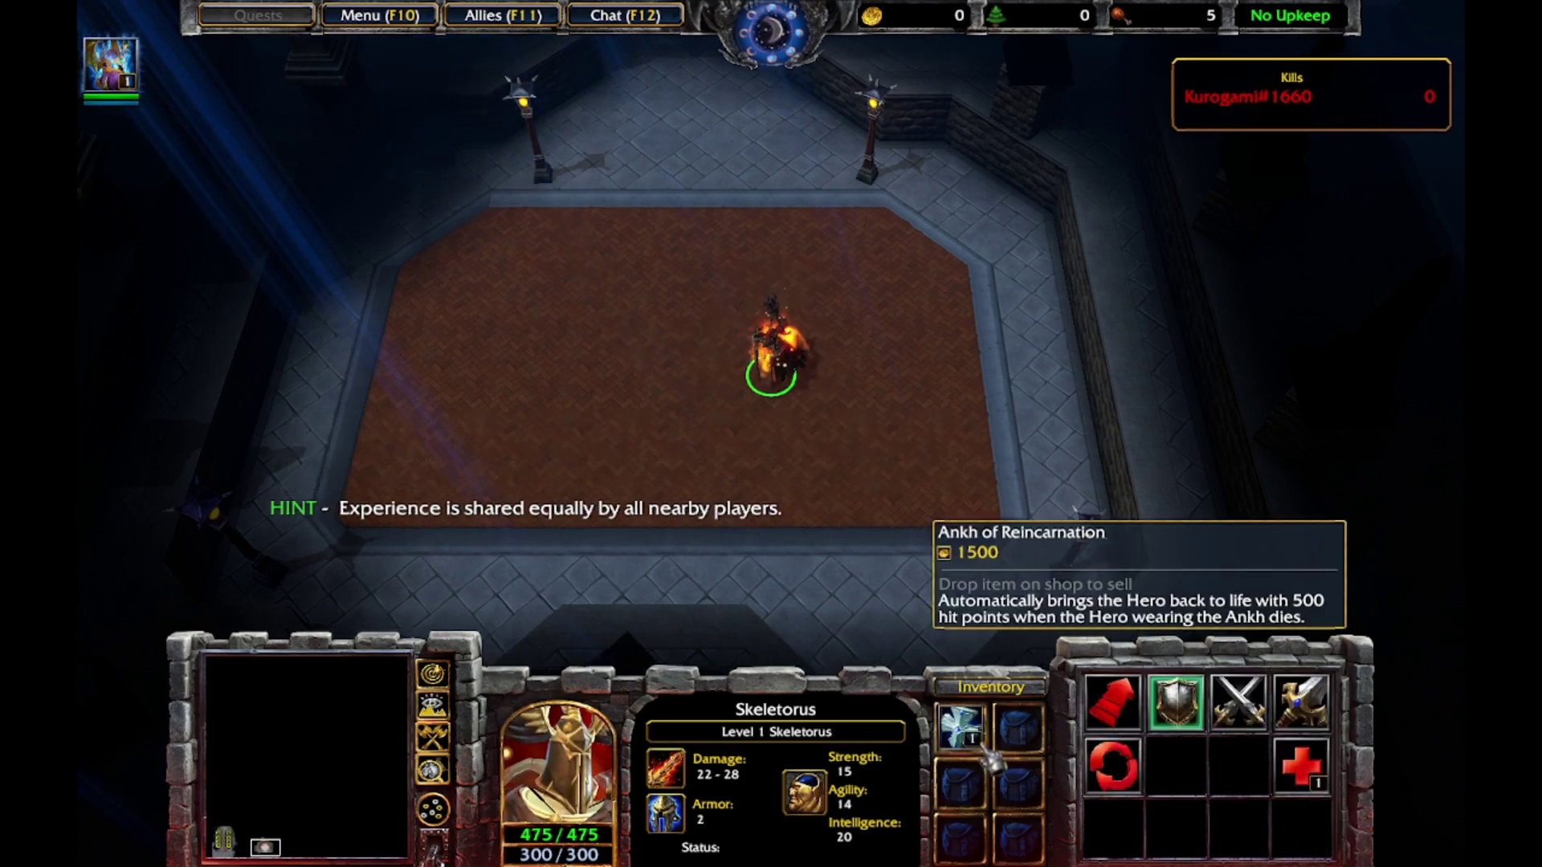
right_click(961, 726)
click(871, 349)
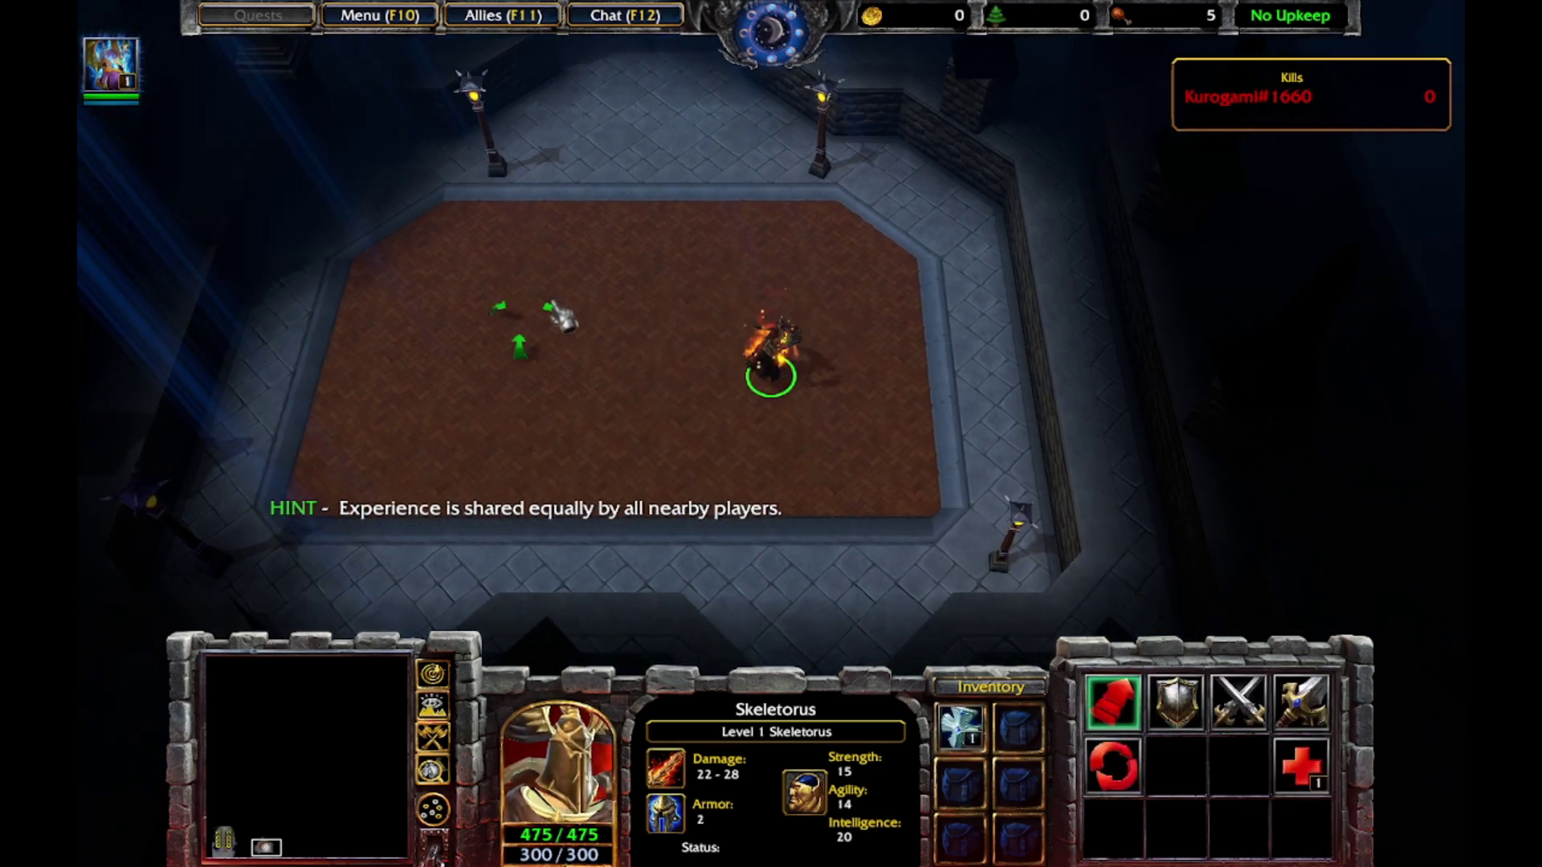